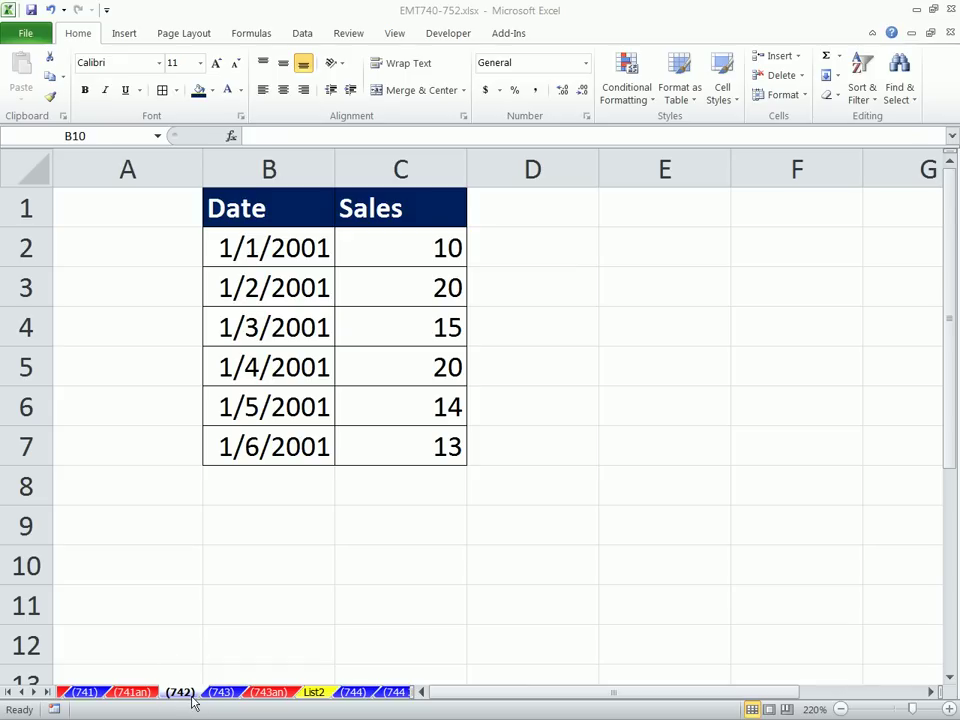
# Select B1:C7, the Date and Sales table with six daily entries from 1/1/2001 to 1/6/2001
pyautogui.click(436, 15)
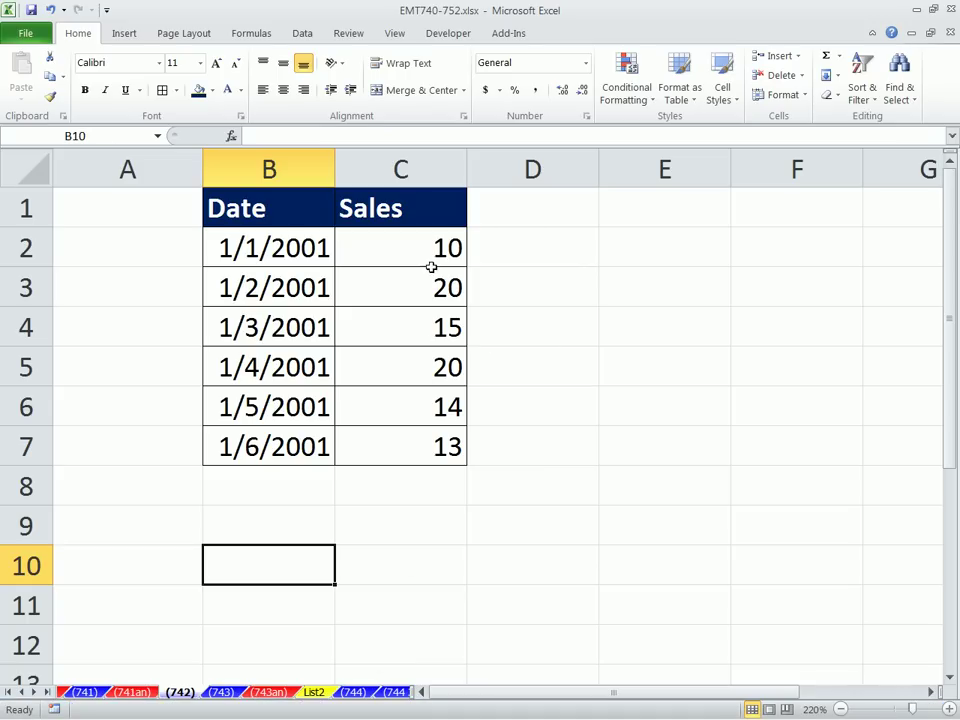
pyautogui.click(577, 291)
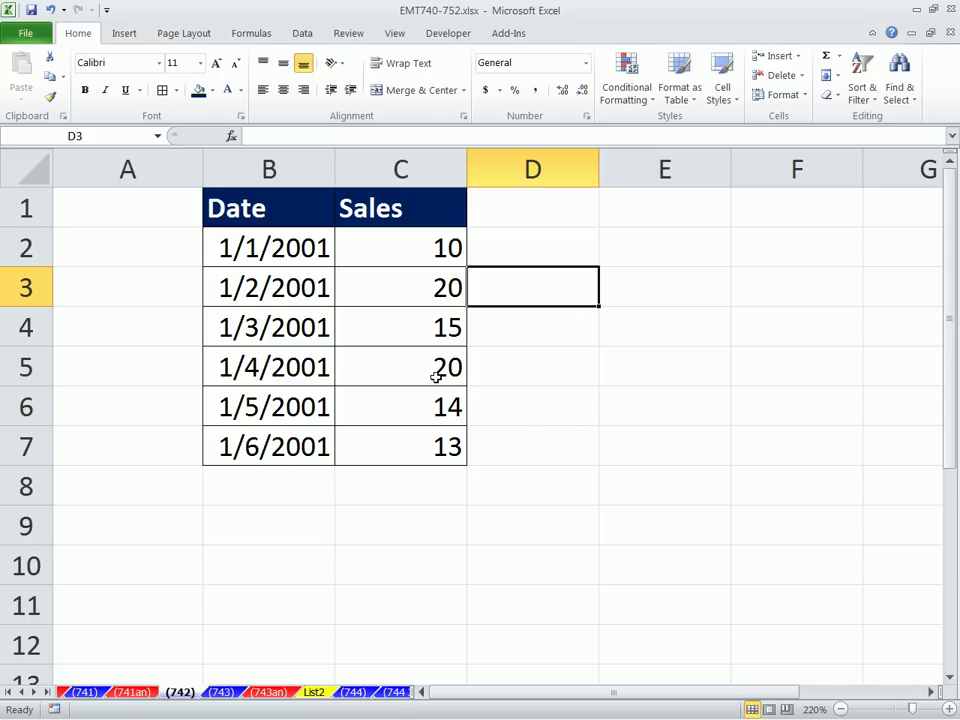
pyautogui.moveTo(252, 240); pyautogui.dragTo(270, 440)
pyautogui.moveTo(262, 209); pyautogui.dragTo(405, 433)
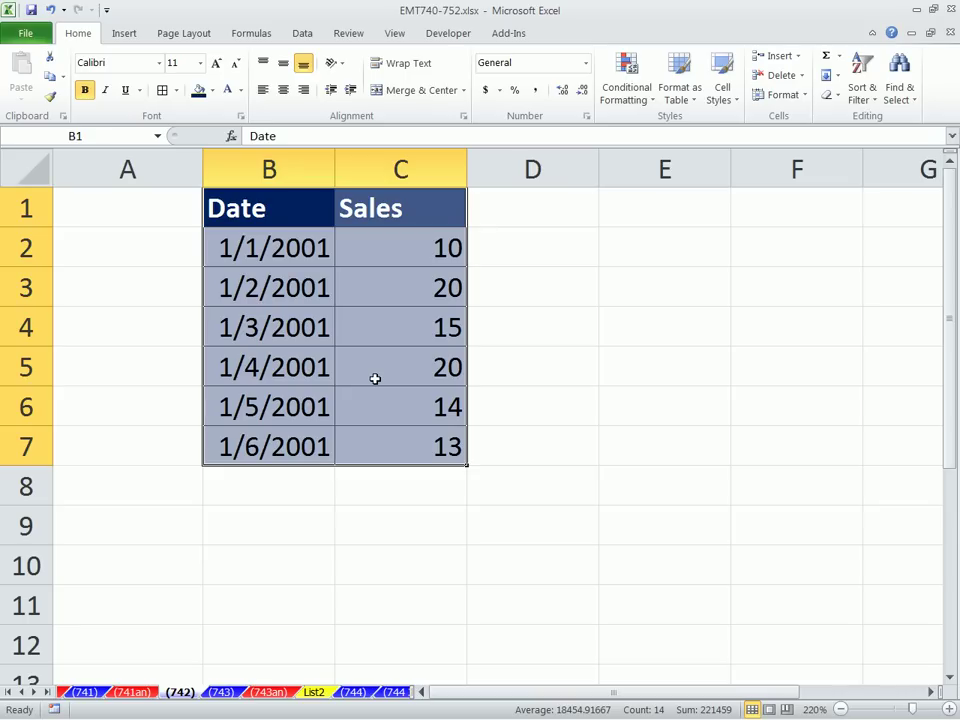
# Insert a default clustered column chart of the six Sales values using Alt+F1
pyautogui.click(126, 31)
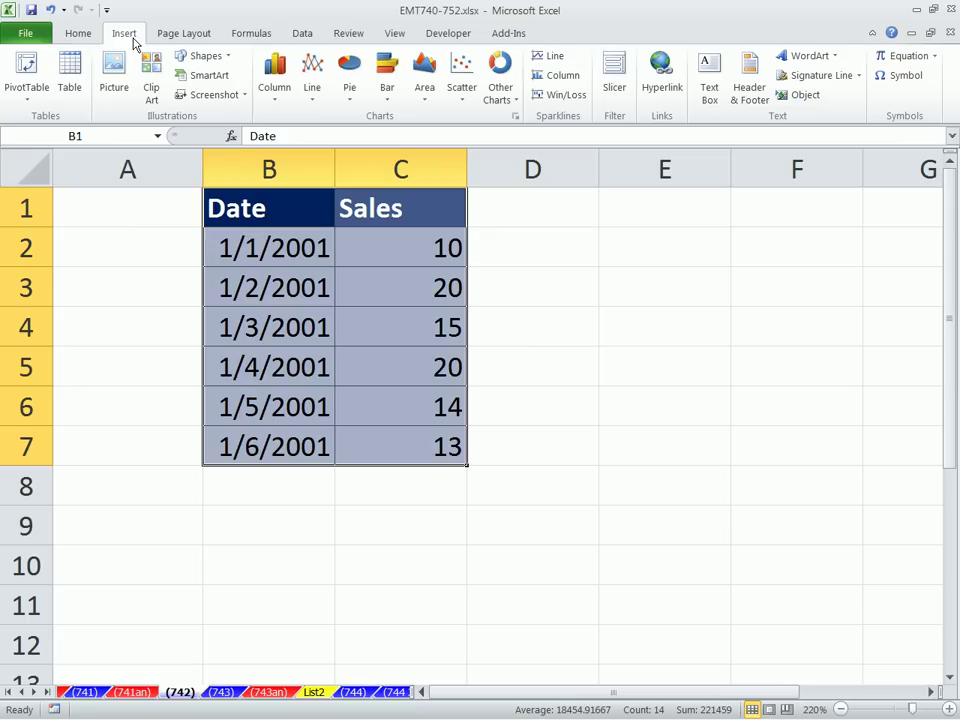
pyautogui.click(276, 100)
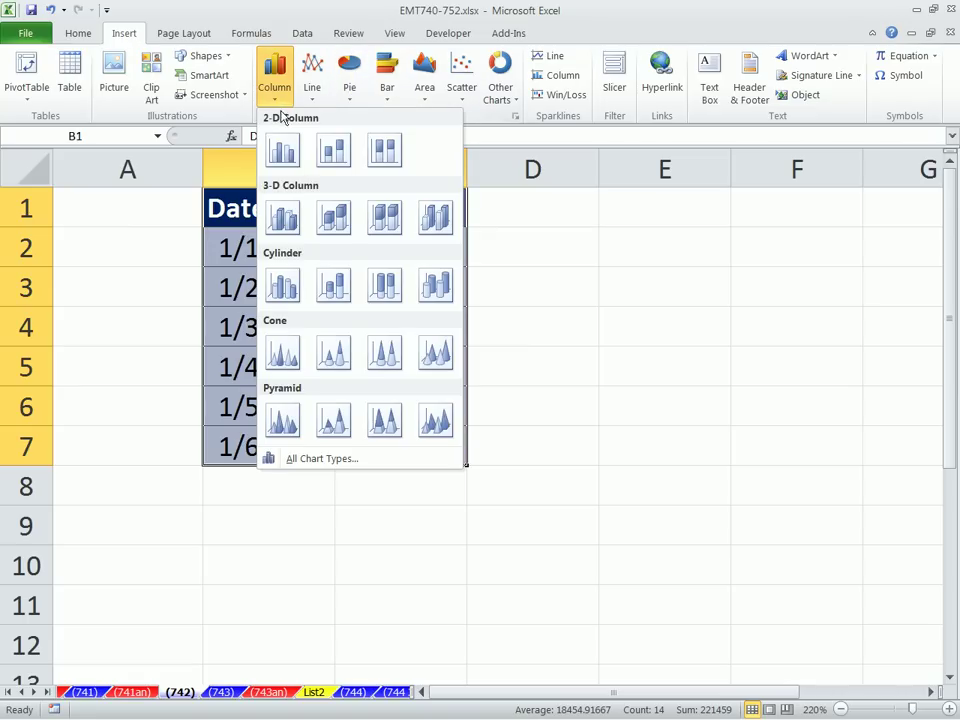
pyautogui.click(285, 151)
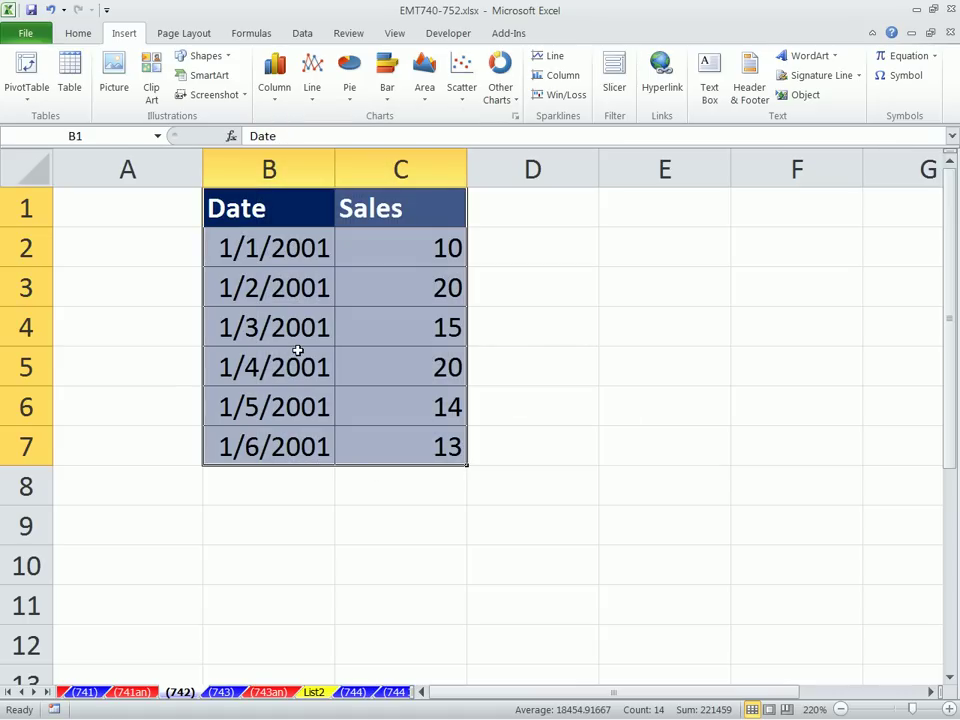
pyautogui.hotkey('alt', 'F1')
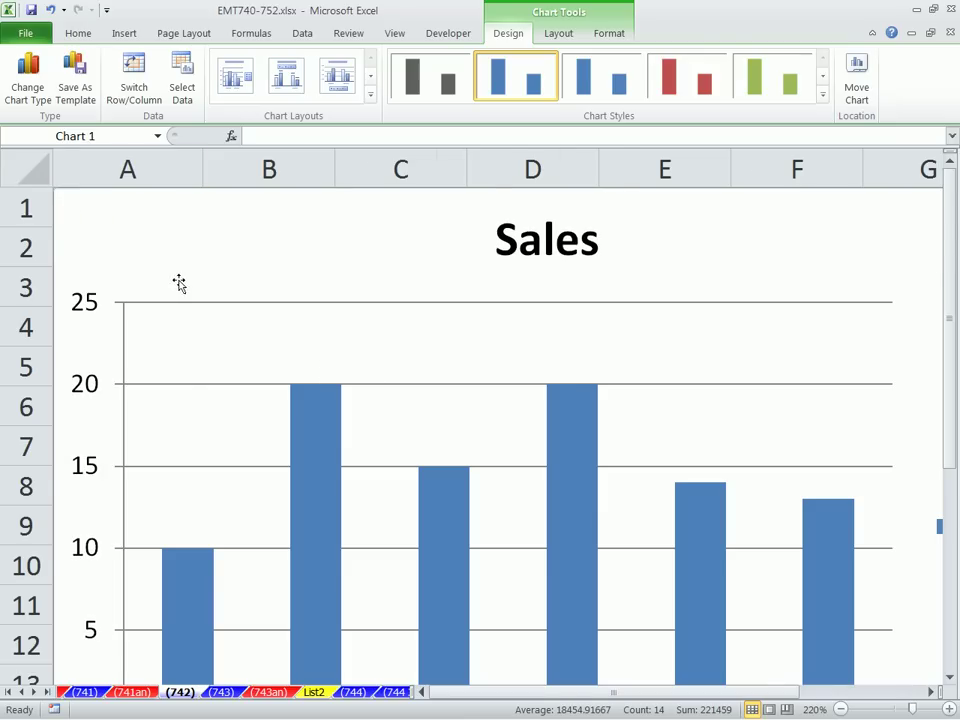
# Shrink the Sales chart and move it beside the data over E2:G8
pyautogui.scroll(-2, 176, 280)
pyautogui.scroll(-1, 176, 283)
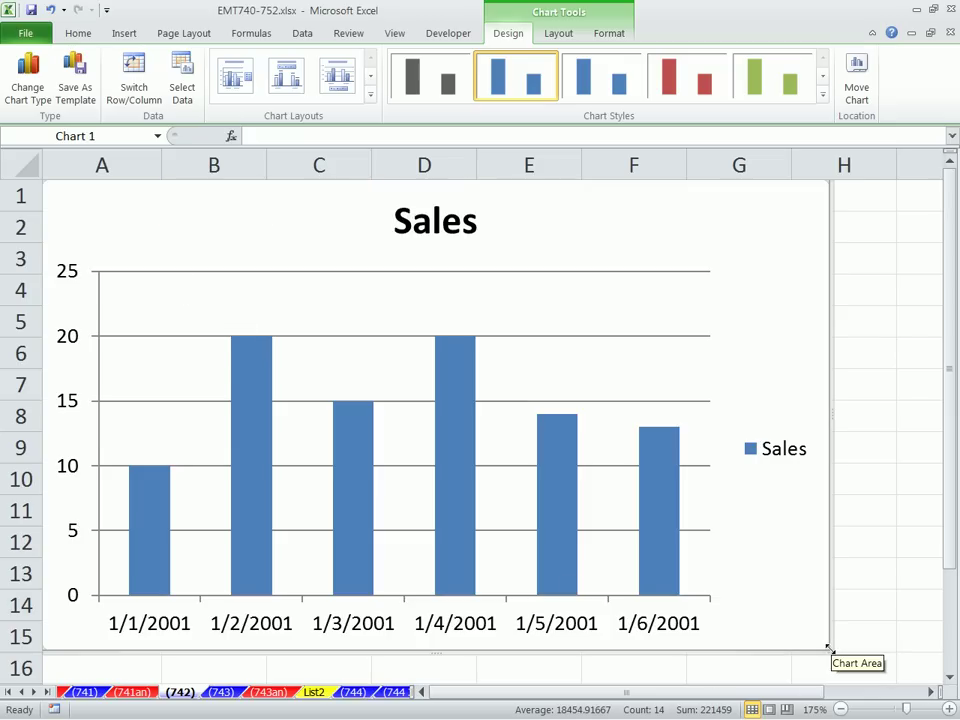
pyautogui.moveTo(828, 648); pyautogui.dragTo(452, 425)
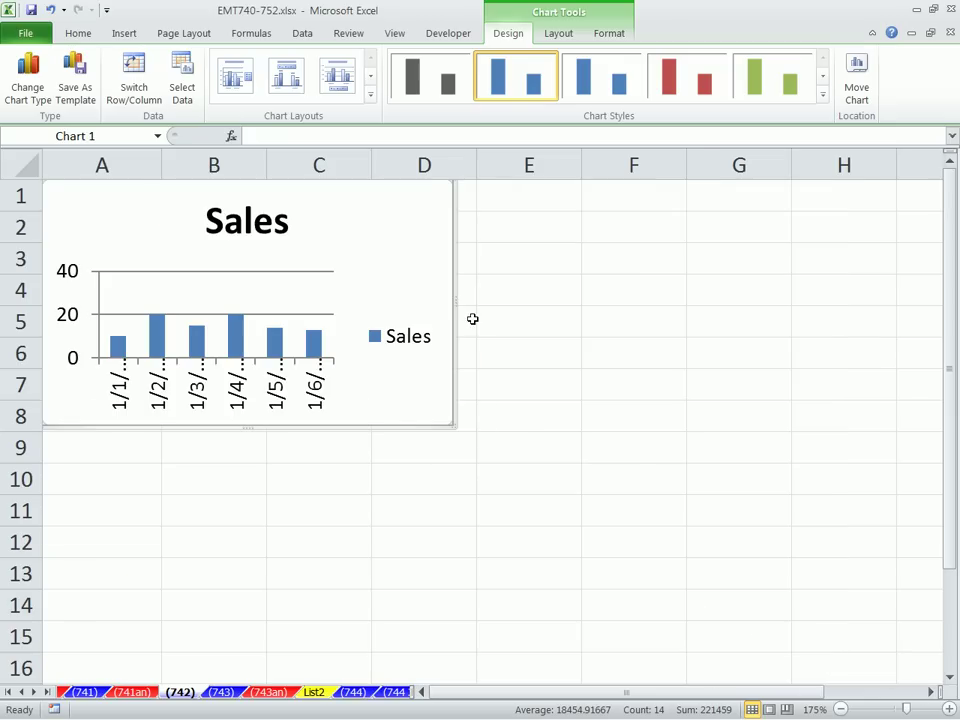
pyautogui.moveTo(456, 354); pyautogui.dragTo(816, 400)
# Delete the chart's legend and title, then widen the chart so the date labels spread out
pyautogui.click(759, 396)
pyautogui.press('Delete')
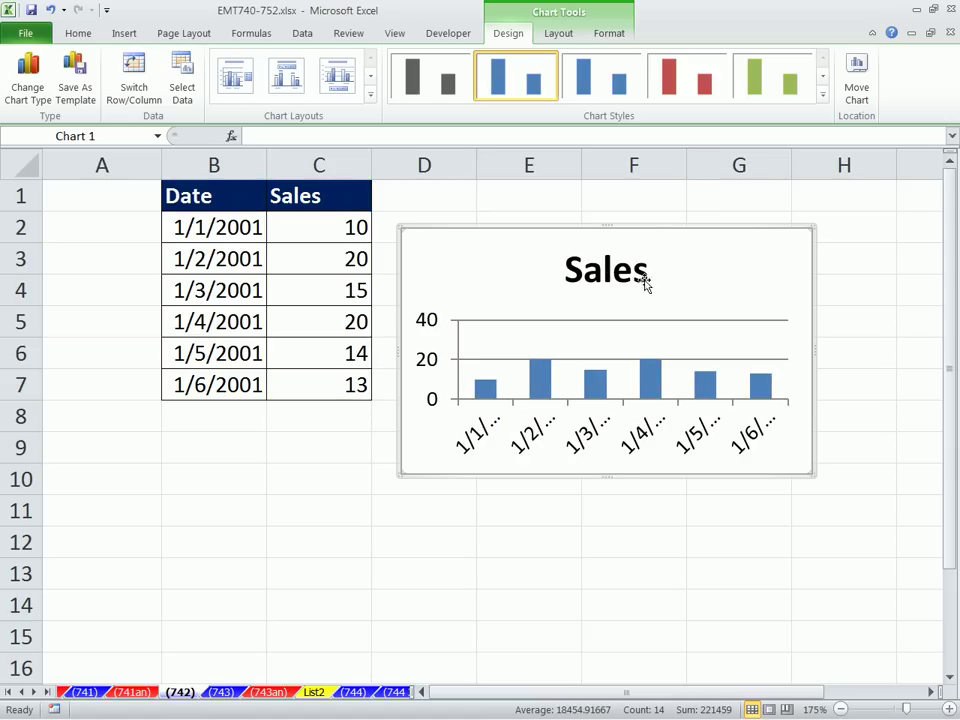
pyautogui.click(643, 272)
pyautogui.press('Delete')
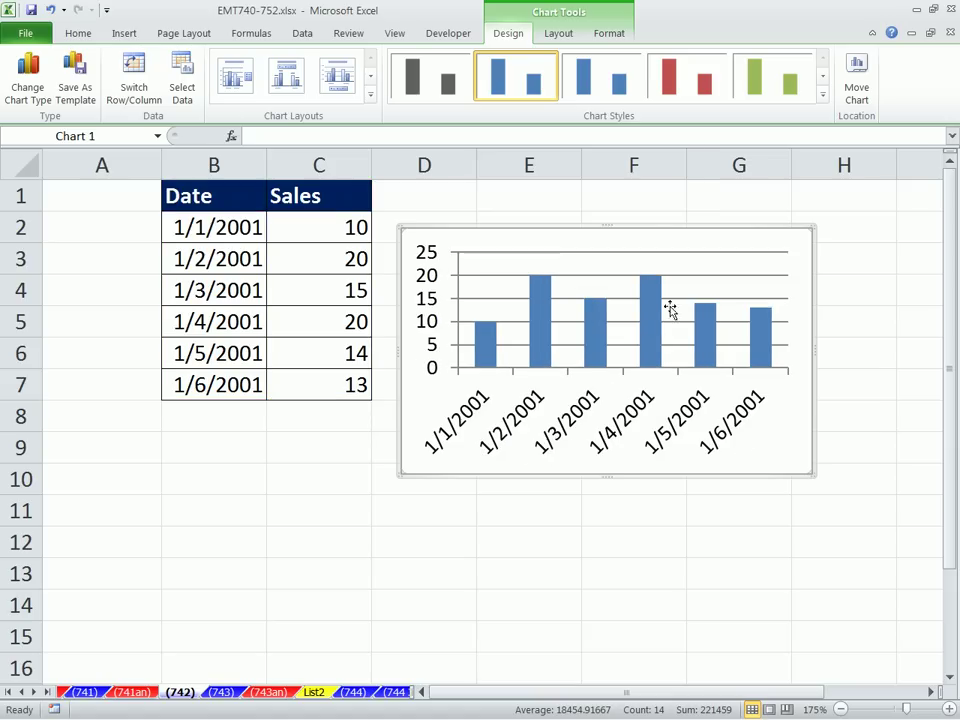
pyautogui.click(545, 455)
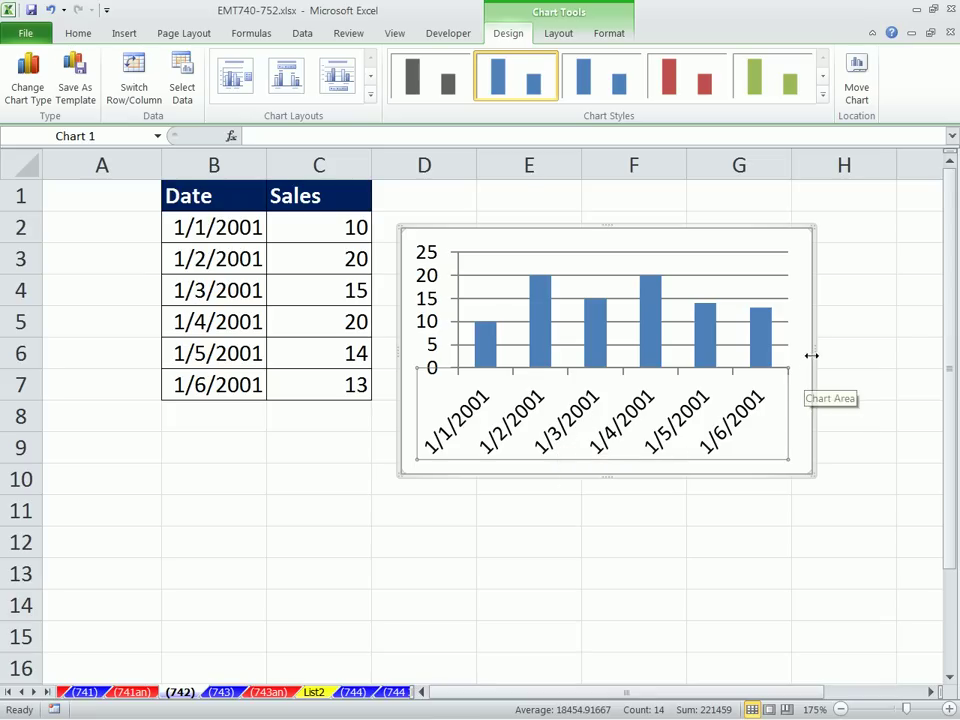
pyautogui.moveTo(813, 350); pyautogui.dragTo(872, 350)
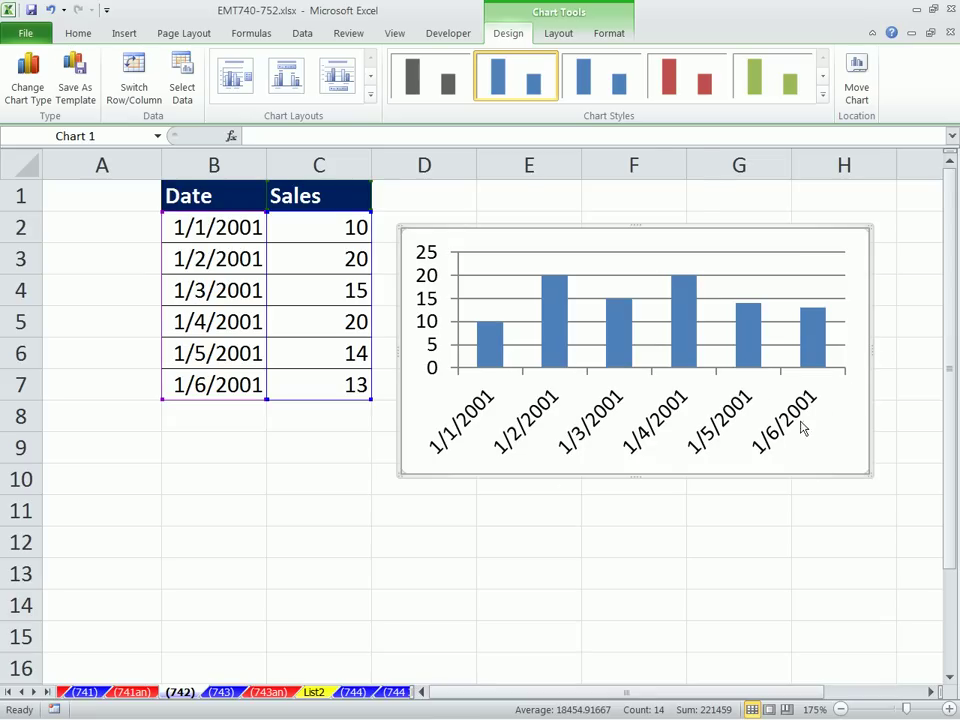
pyautogui.click(588, 447)
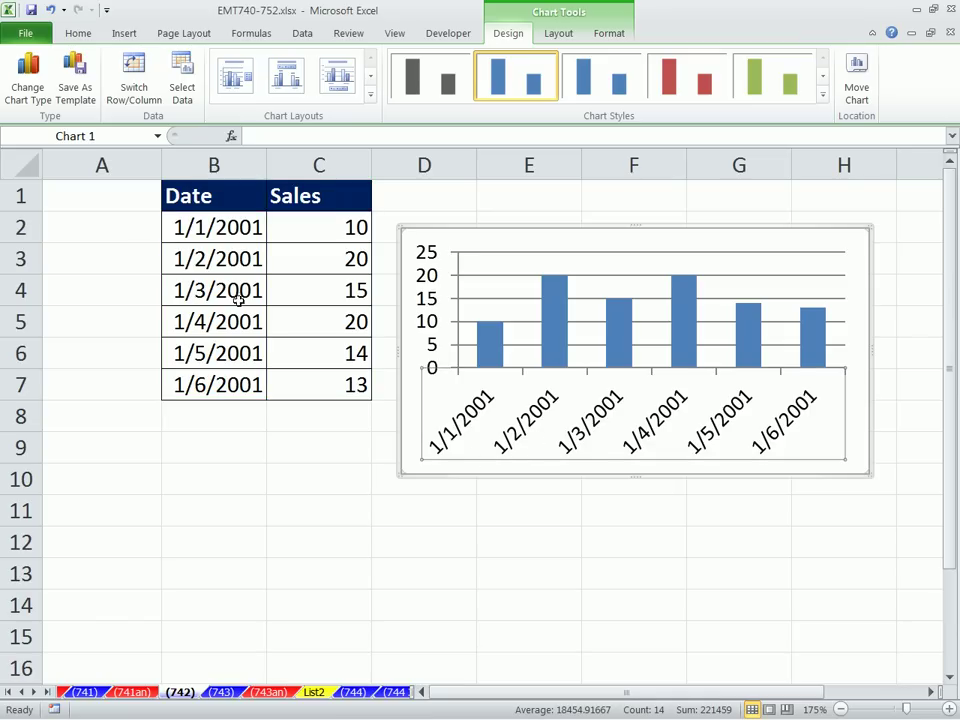
# Copy the Date heading from B1 into A1
pyautogui.click(118, 202)
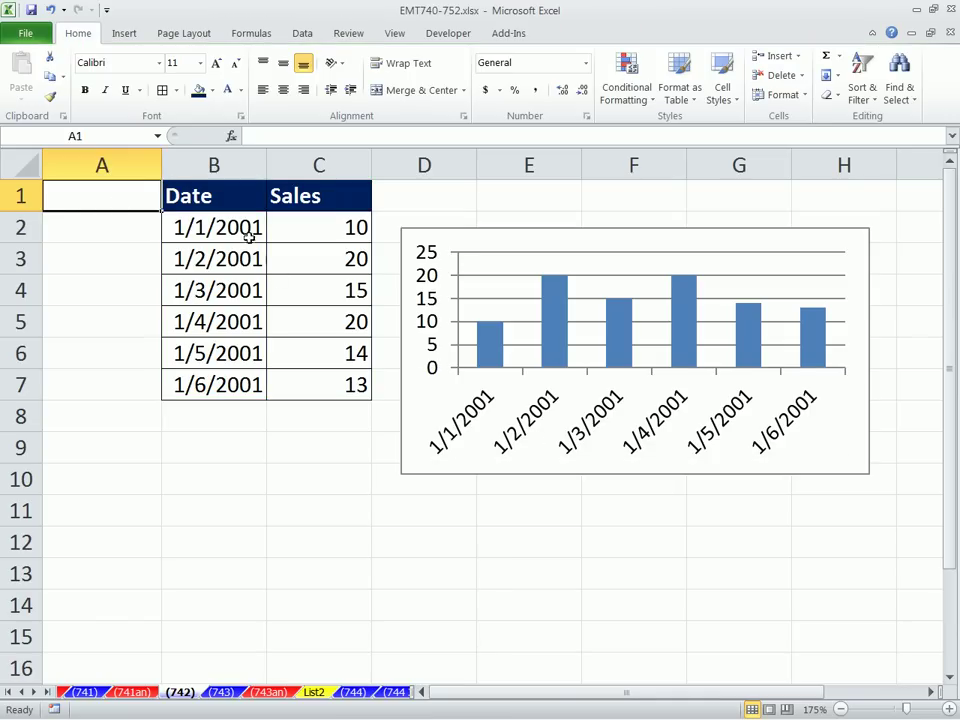
pyautogui.click(195, 196)
pyautogui.hotkey('ctrl', 'c')
pyautogui.click(120, 195)
pyautogui.hotkey('ctrl', 'v')
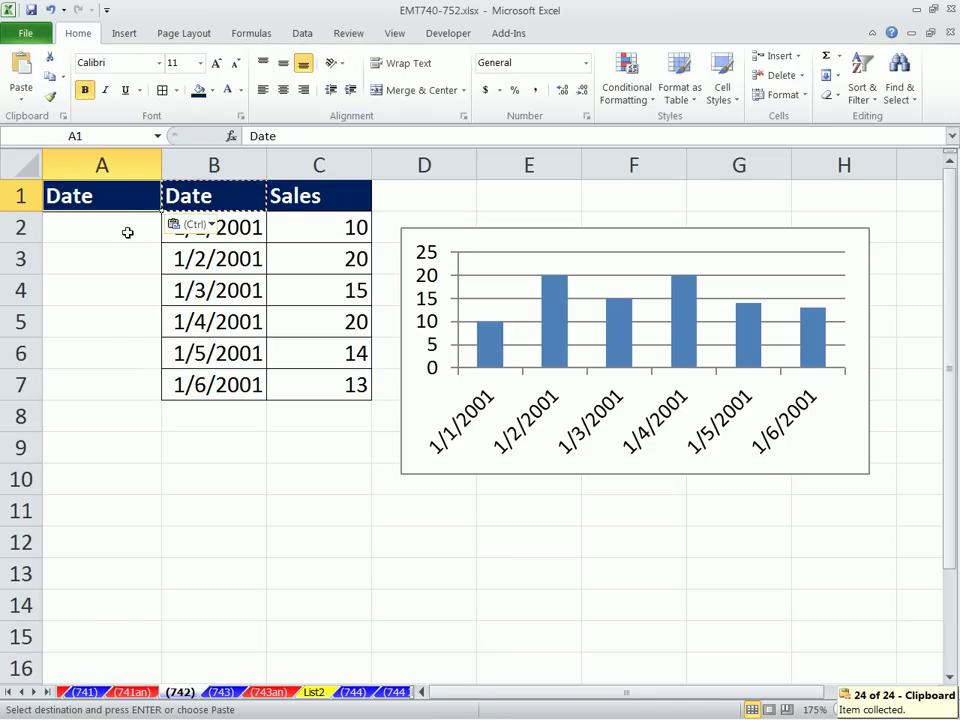
# Give cell A2 a light green fill
pyautogui.click(128, 229)
pyautogui.press('Escape')
pyautogui.click(211, 90)
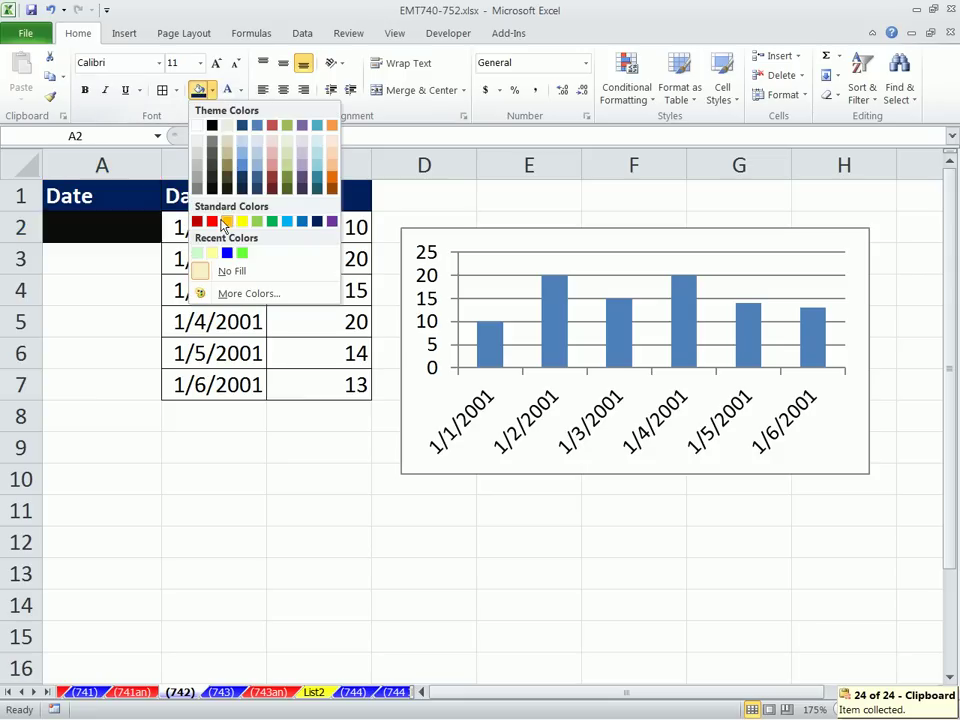
pyautogui.click(199, 253)
pyautogui.click(129, 257)
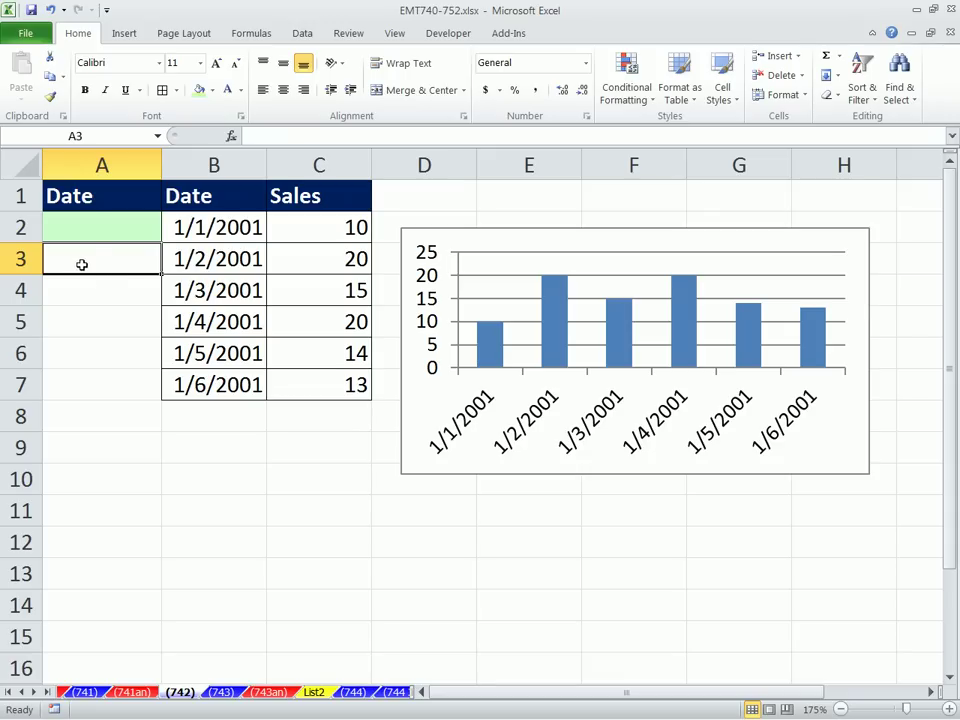
# Enter =TEXT(B2,"mmm d") in A2 and fill it down to A7, showing Jan 1 through Jan 6
pyautogui.click(95, 228)
pyautogui.write('=tex')
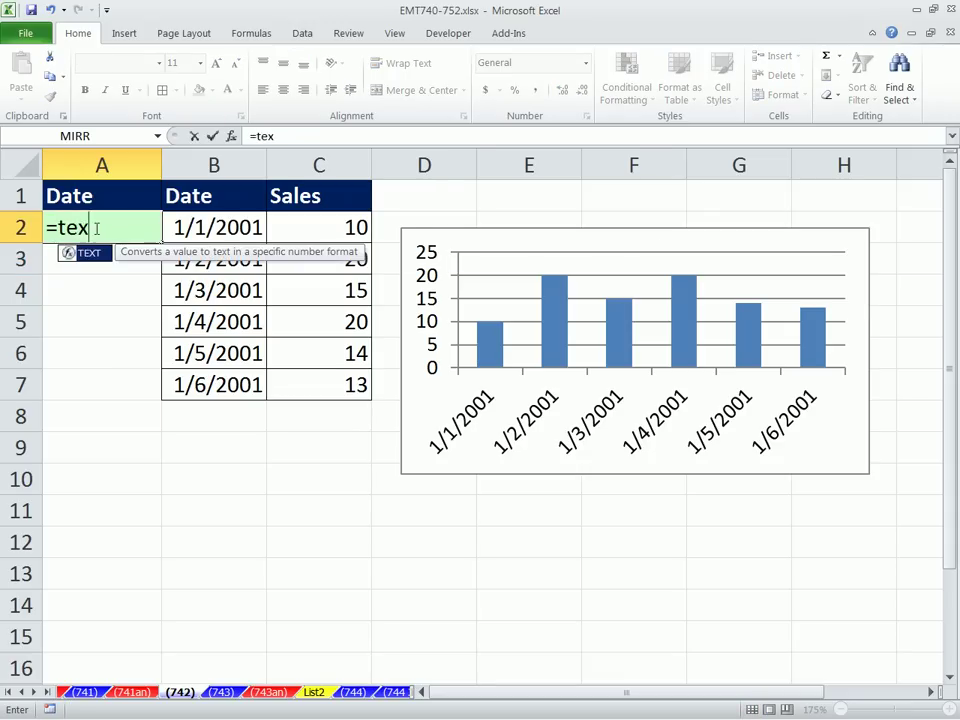
pyautogui.press('Tab')
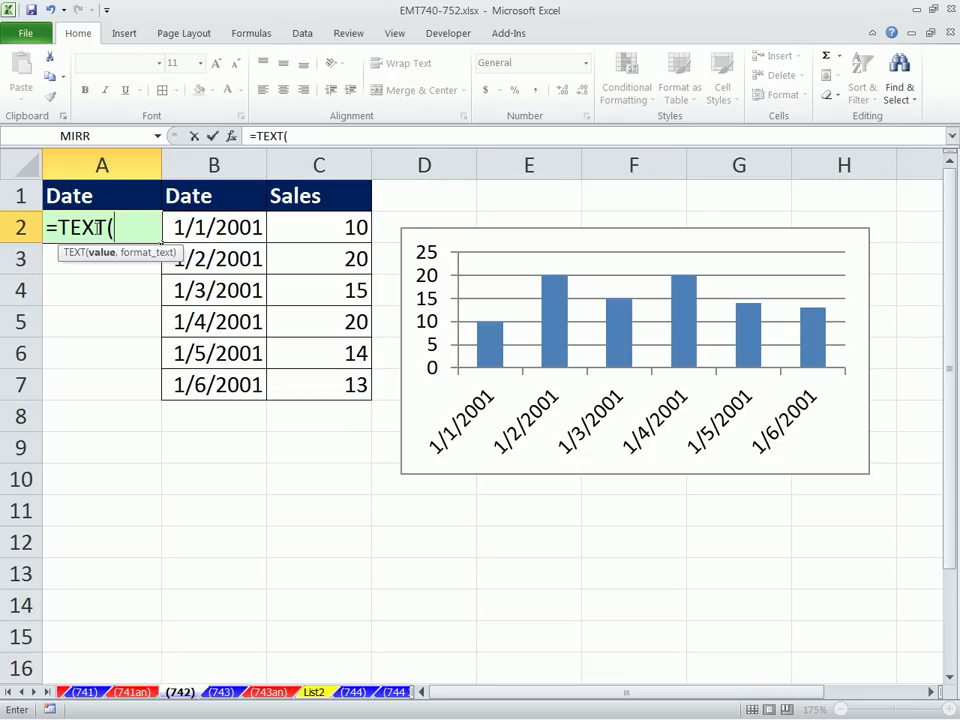
pyautogui.click(229, 229)
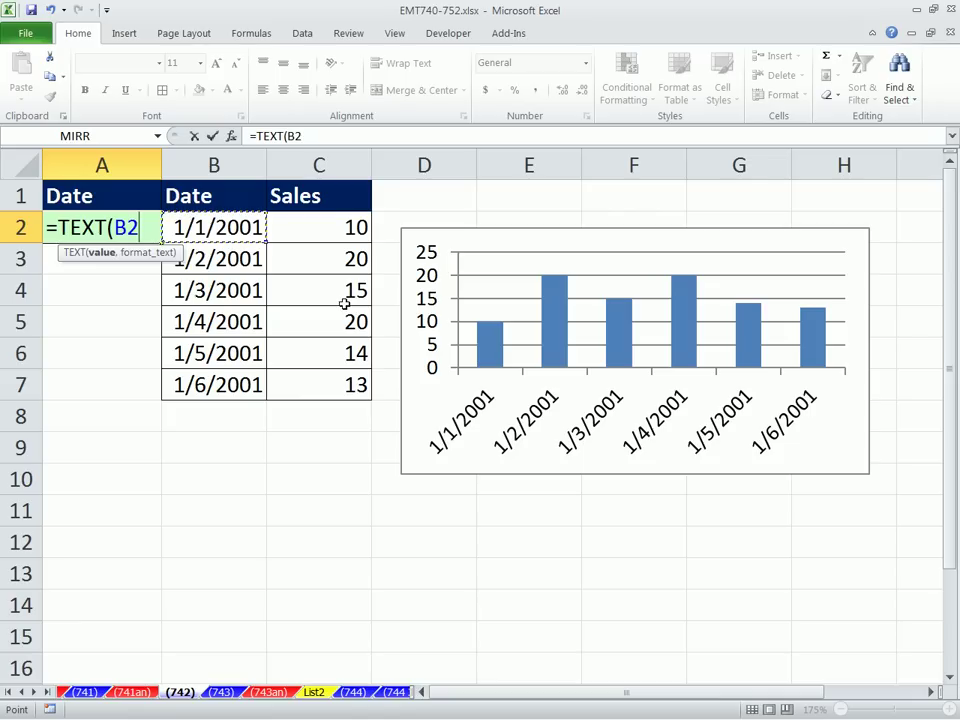
pyautogui.write(',')
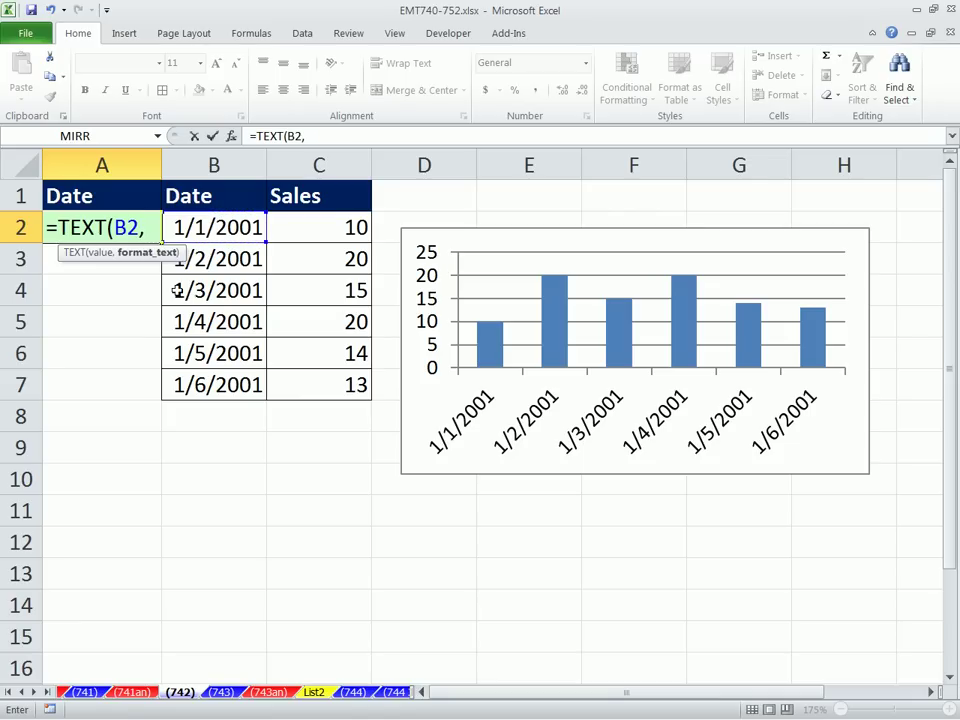
pyautogui.write('"mmm')
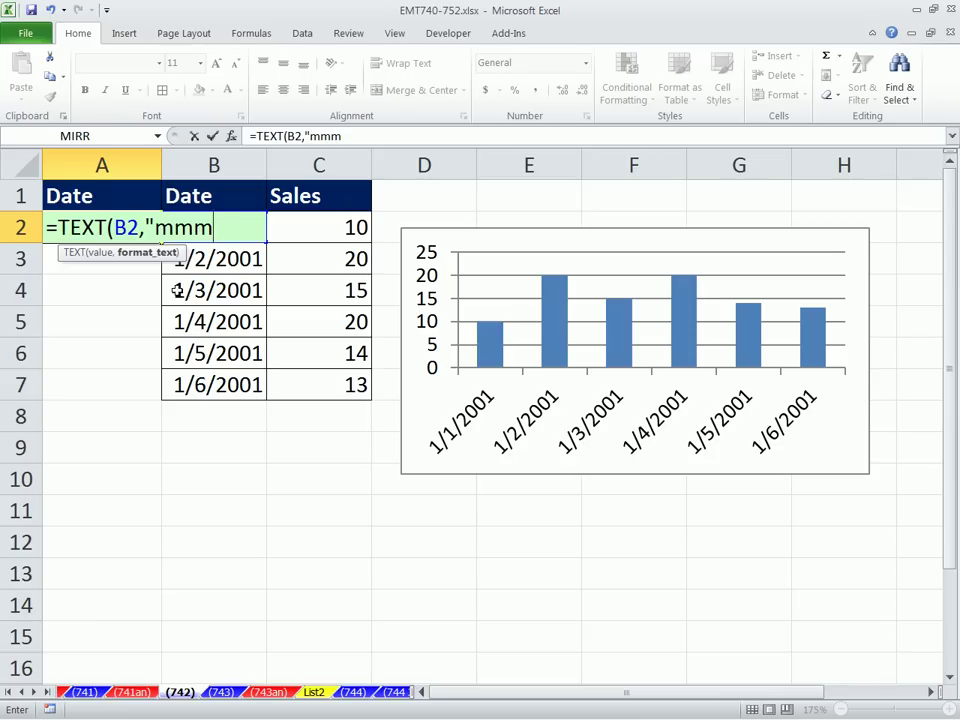
pyautogui.write('d")')
pyautogui.hotkey('ctrl', 'Return')
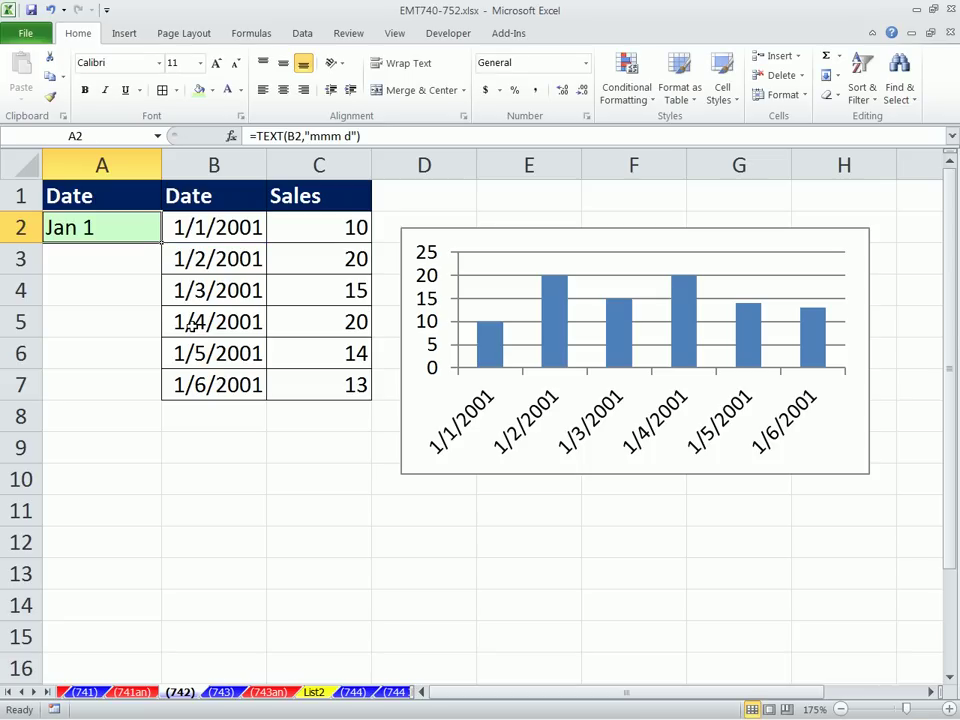
pyautogui.doubleClick(162, 244)
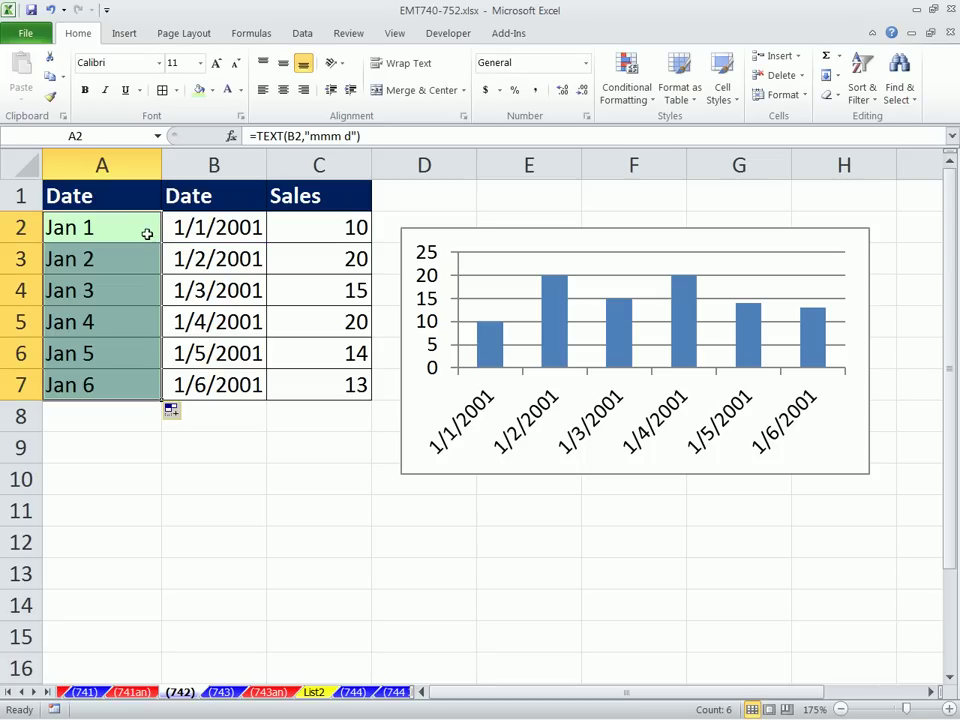
# Extend A2's formula with &CHAR(10)&TEXT( to add a line break and a second TEXT part
pyautogui.doubleClick(140, 230)
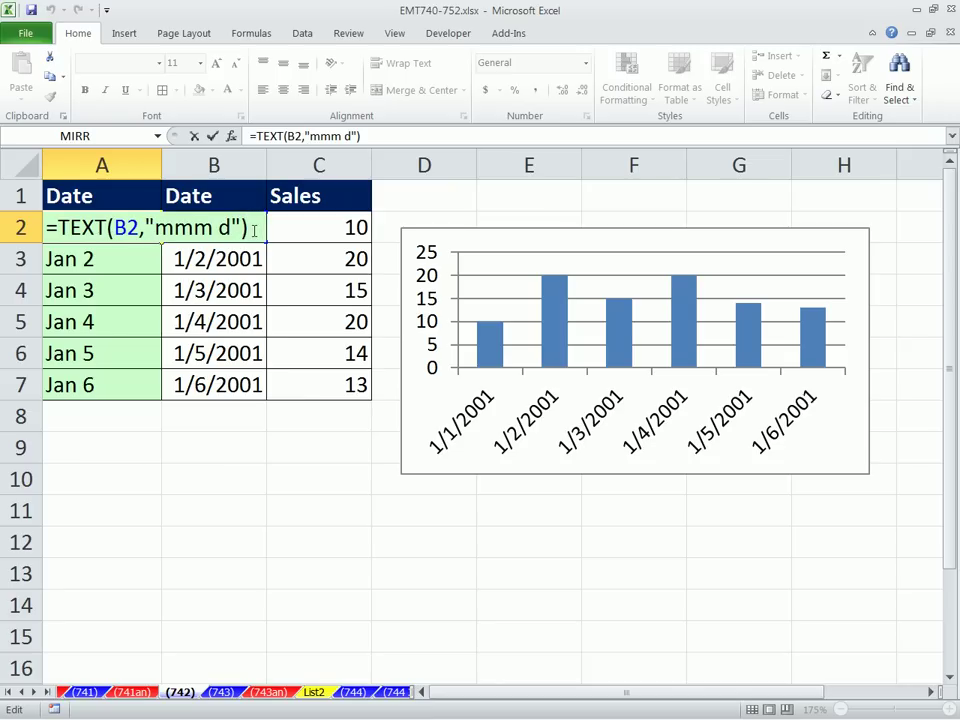
pyautogui.write('&')
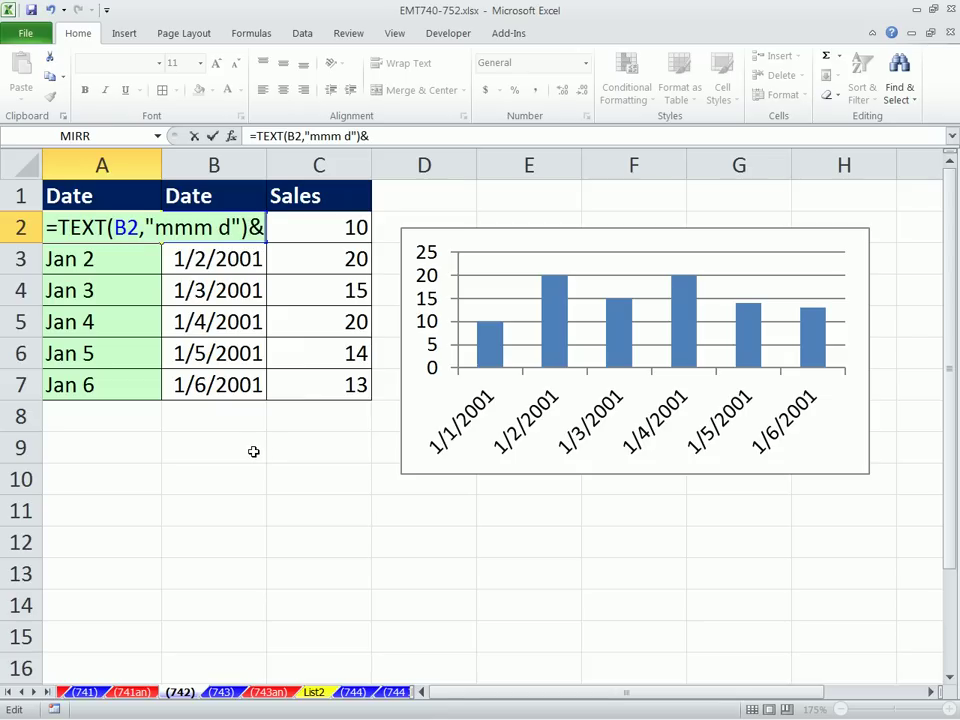
pyautogui.write('ch')
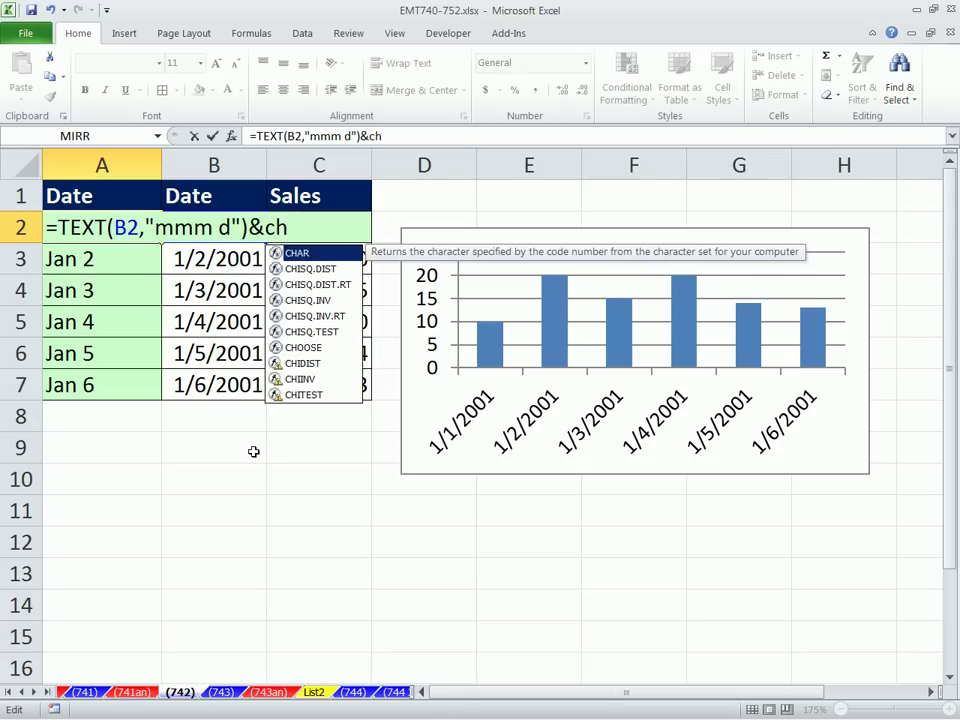
pyautogui.press('Tab')
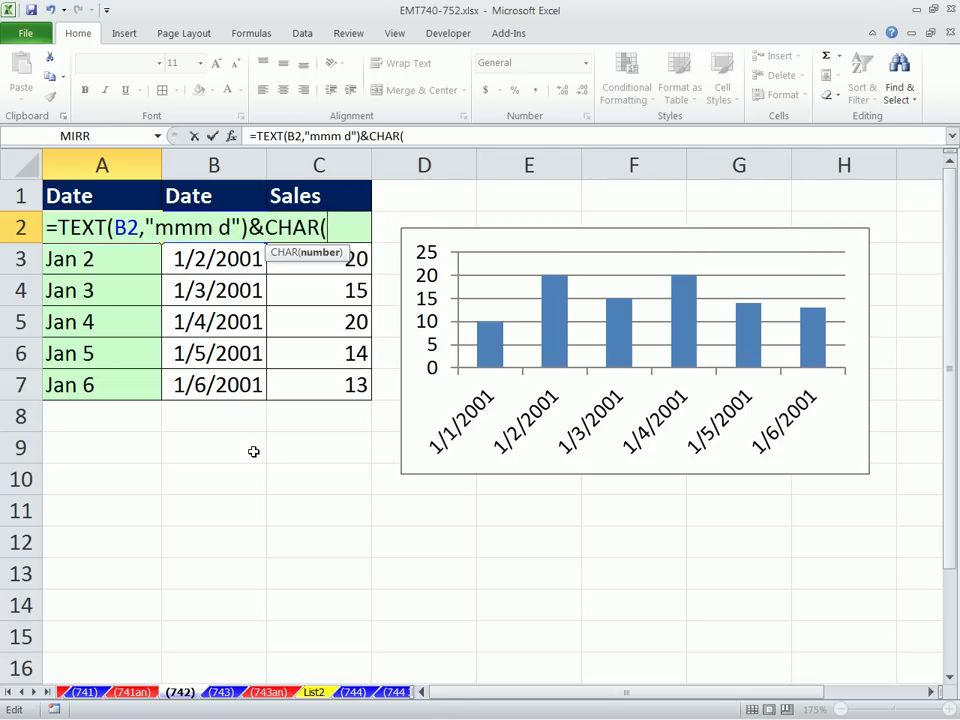
pyautogui.write('10)')
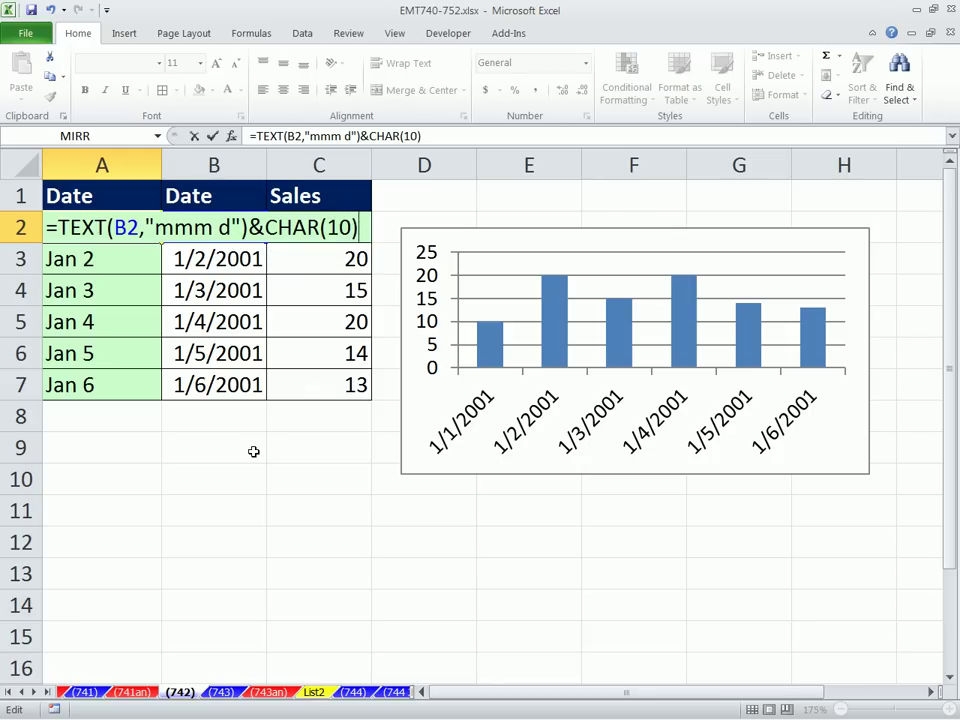
pyautogui.write('&')
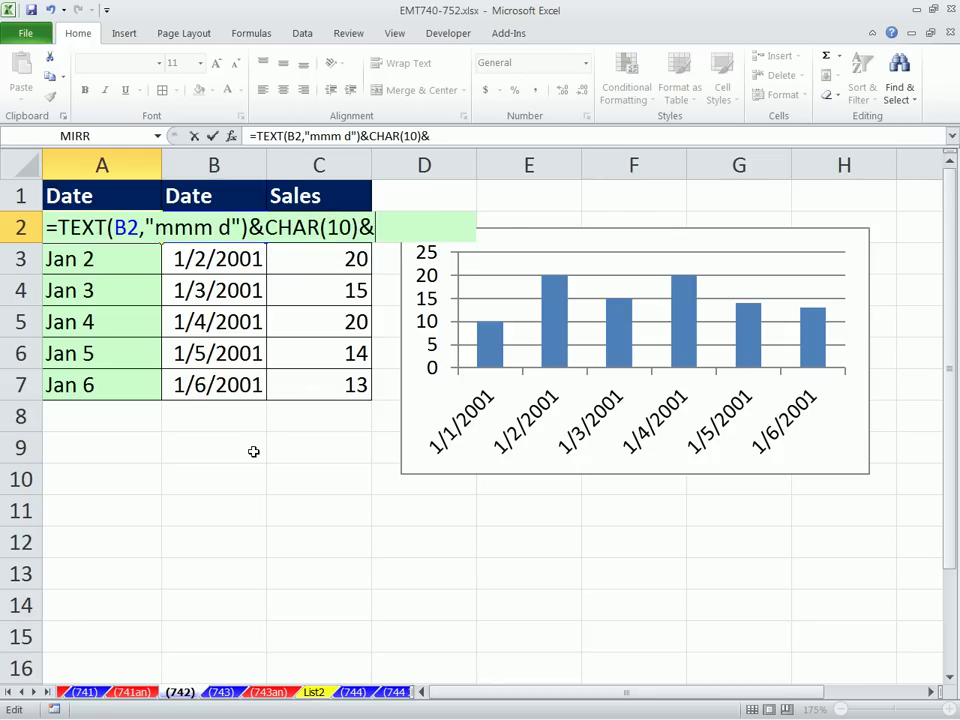
pyautogui.write('tex')
pyautogui.press('Tab')
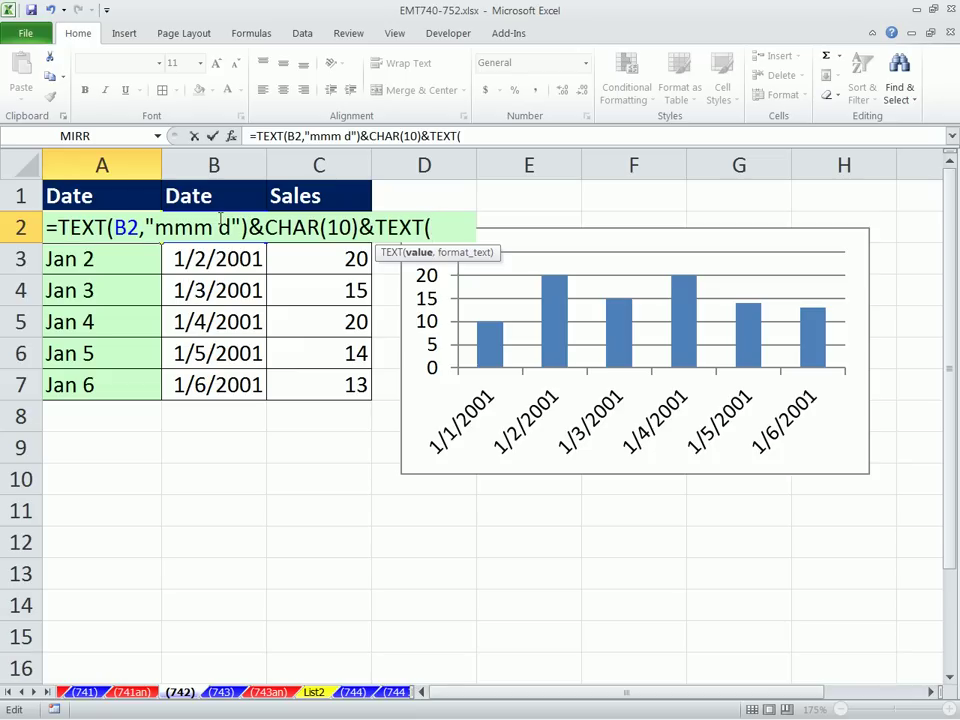
# Point the second TEXT at B2 with the "yyy" year format
pyautogui.press('Left')
pyautogui.press('Left')
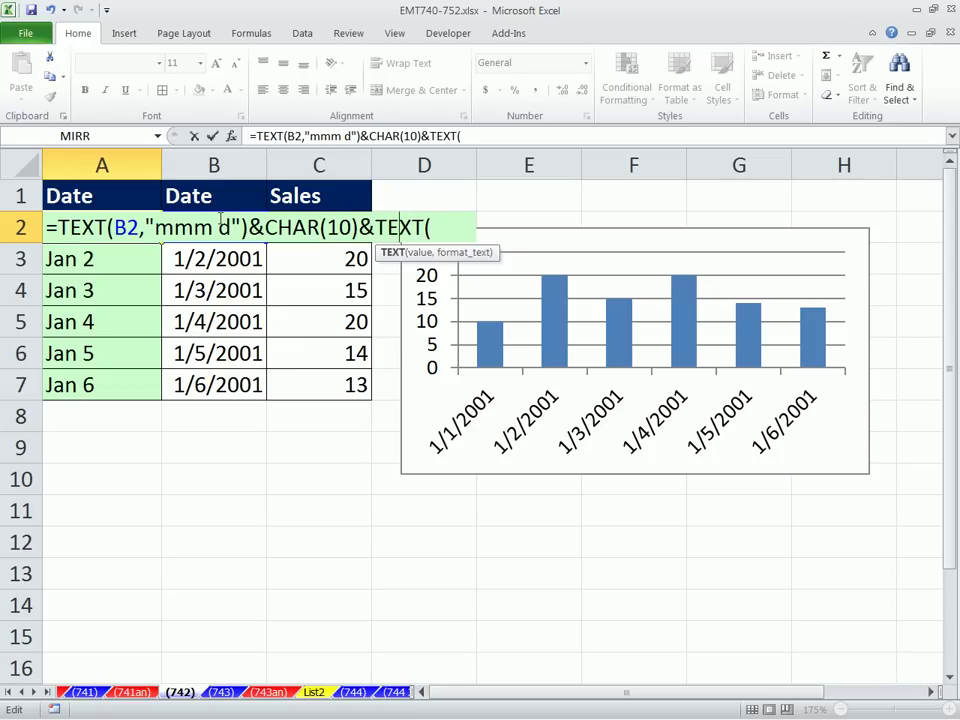
pyautogui.press('Left')
pyautogui.press('Right')
pyautogui.press('Right')
pyautogui.press('Right')
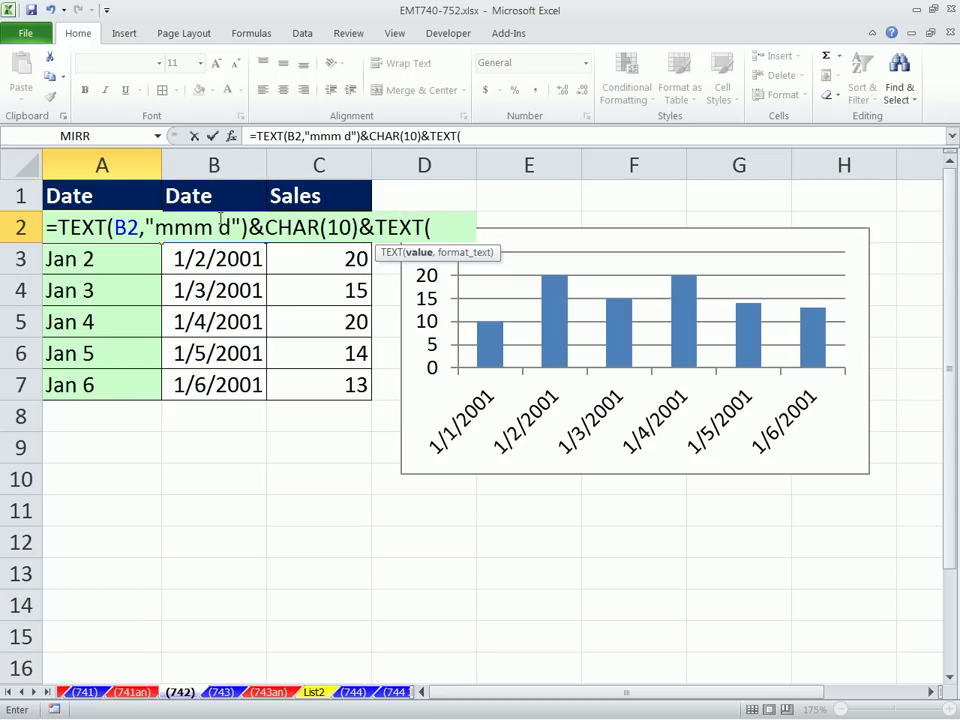
pyautogui.press('Left')
pyautogui.press('Left')
pyautogui.press('Left')
pyautogui.press('Left')
pyautogui.press('Left')
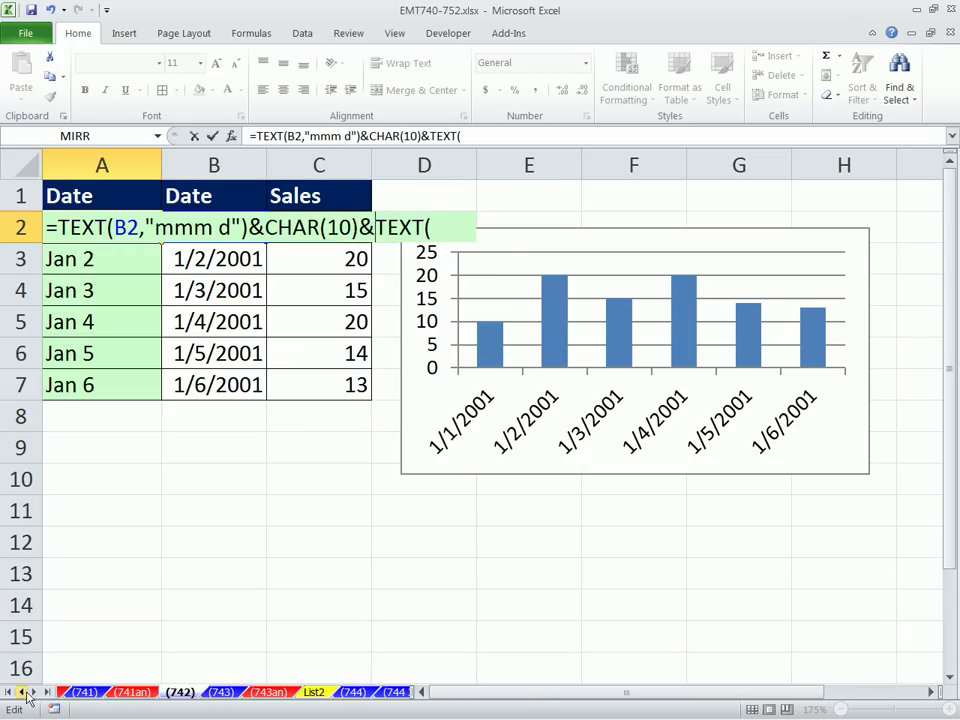
pyautogui.moveTo(10, 714)
pyautogui.press('Right')
pyautogui.press('Right')
pyautogui.press('Right')
pyautogui.press('Right')
pyautogui.press('Right')
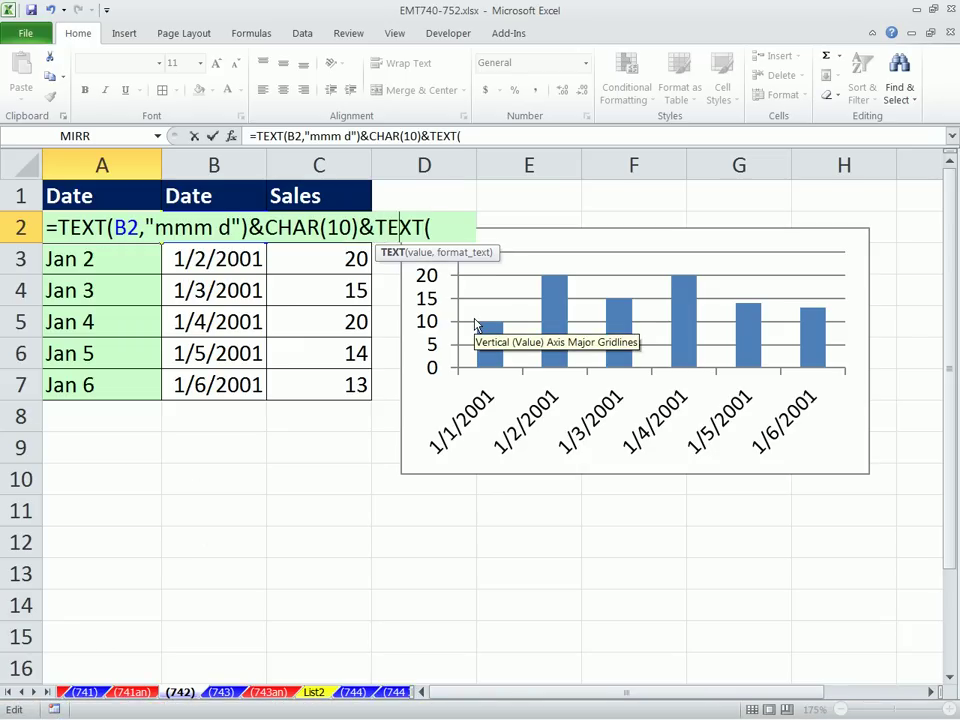
pyautogui.press('Right')
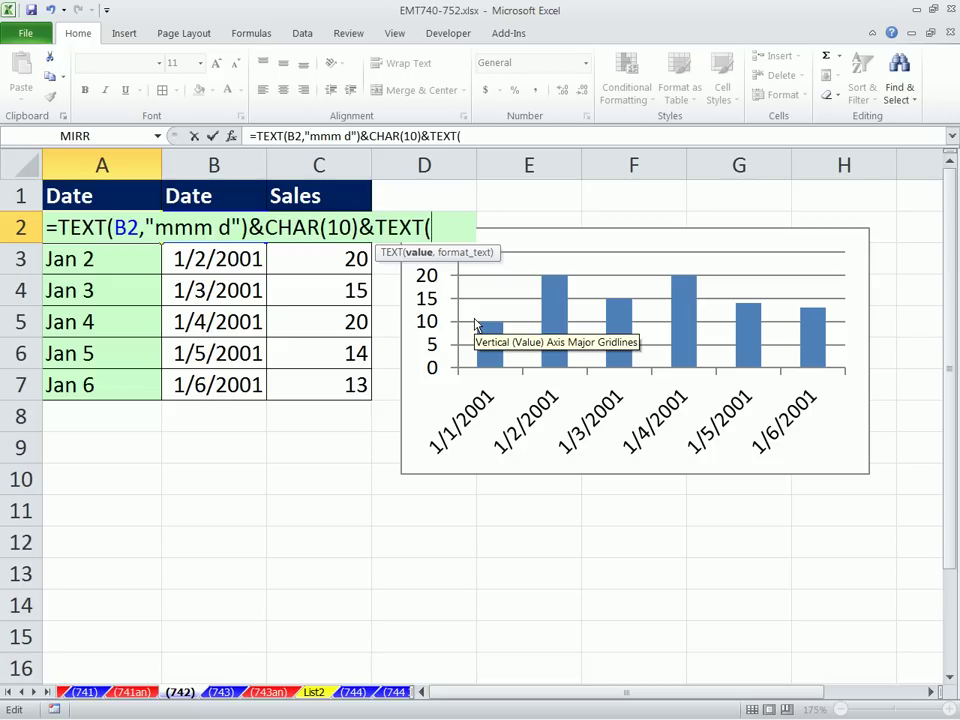
pyautogui.press('F2')
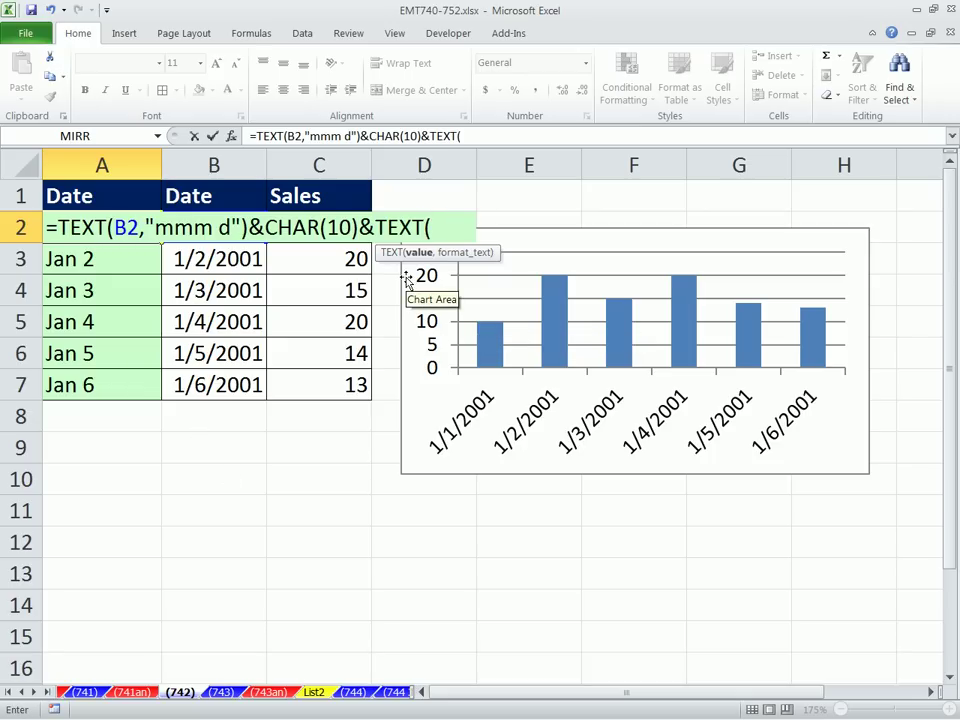
pyautogui.press('Right')
pyautogui.write(',"')
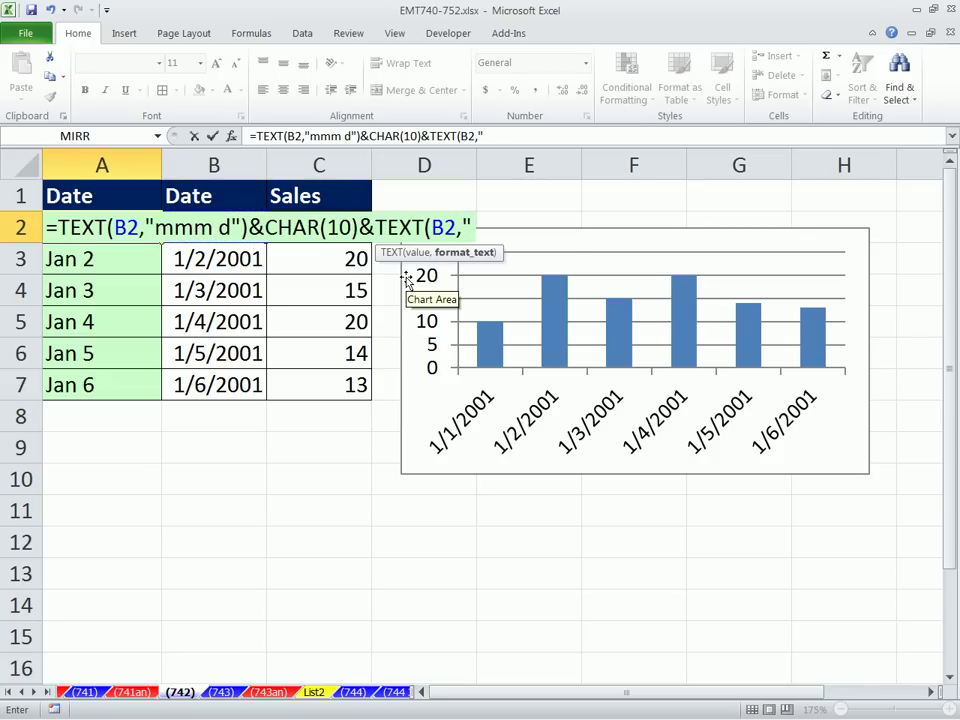
pyautogui.write('yyy"')
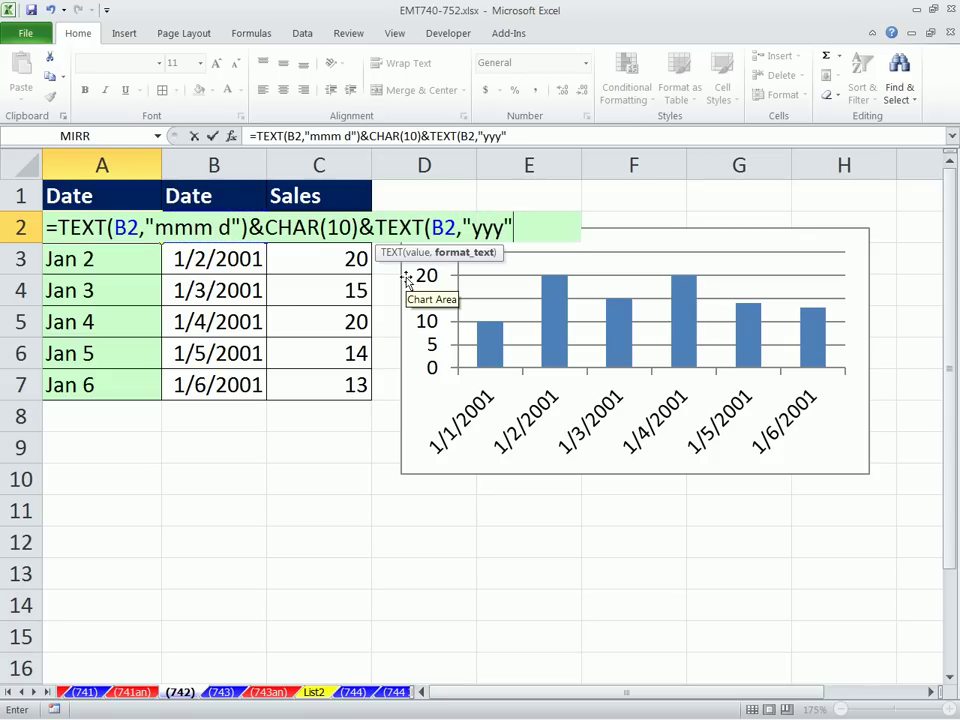
pyautogui.write(')')
# Commit A2's finished formula and fill it down to A7
pyautogui.press('Return')
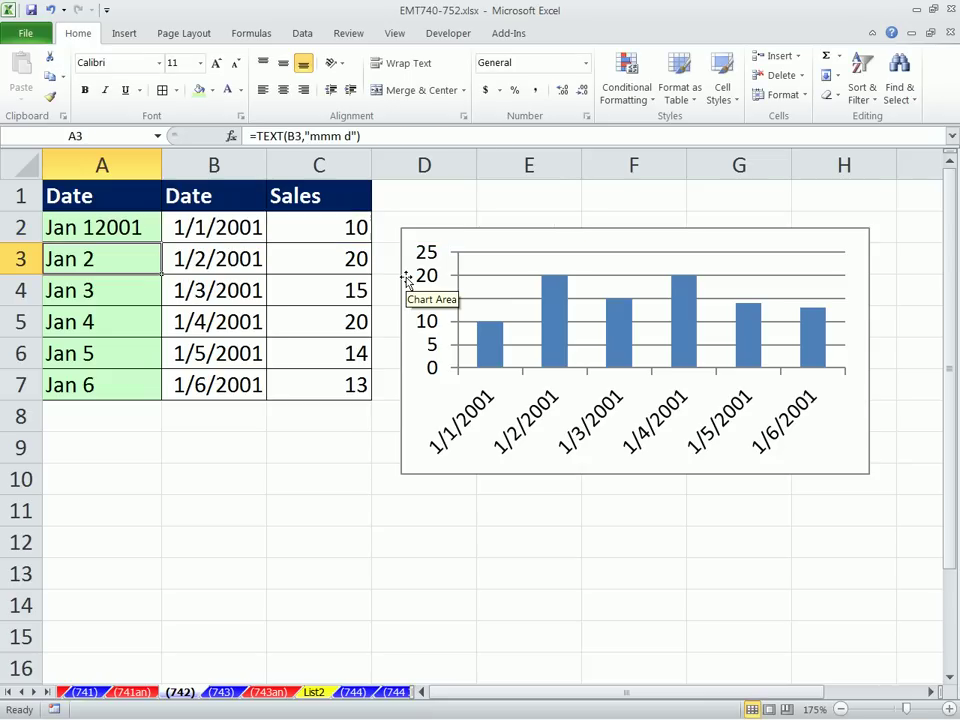
pyautogui.click(128, 224)
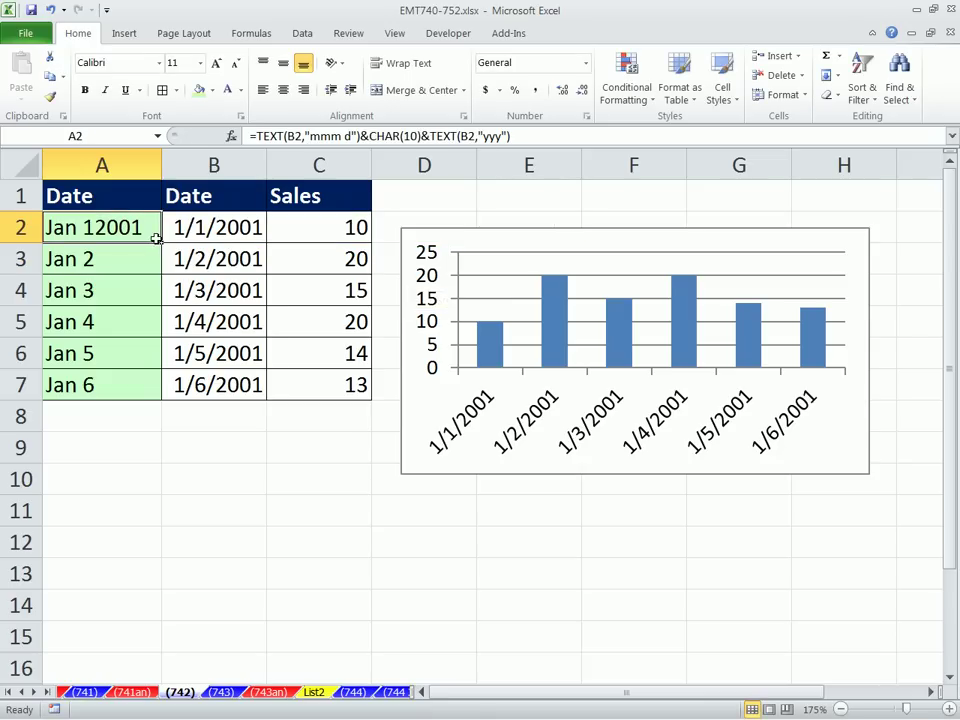
pyautogui.moveTo(162, 243); pyautogui.dragTo(164, 400)
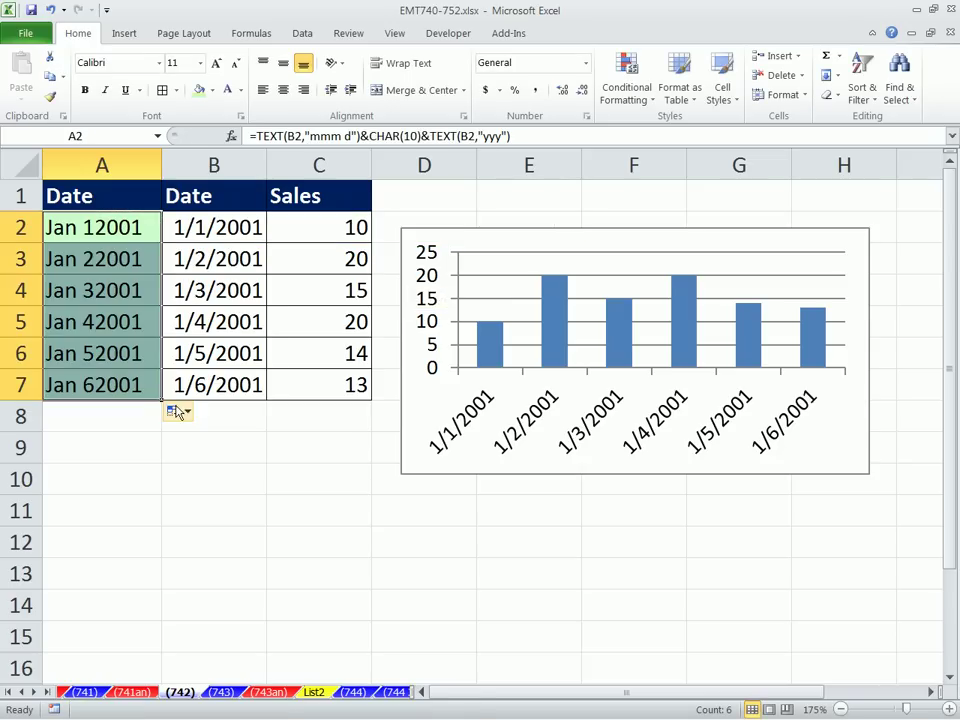
# Try Wrap Text and widening column A, then undo the column widening
pyautogui.click(395, 64)
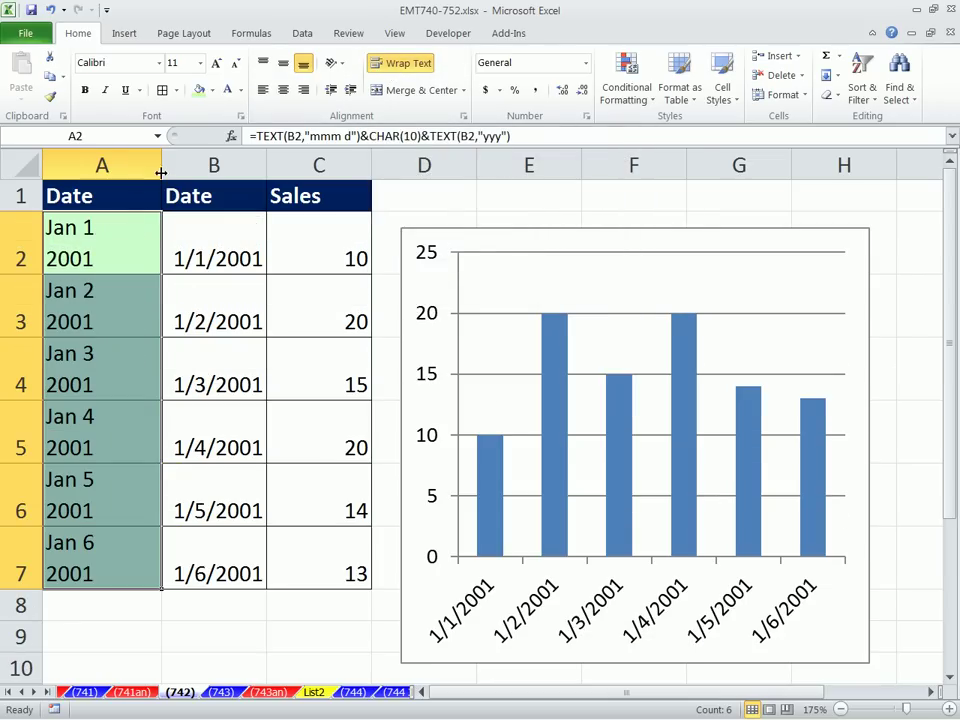
pyautogui.moveTo(160, 172); pyautogui.dragTo(181, 170)
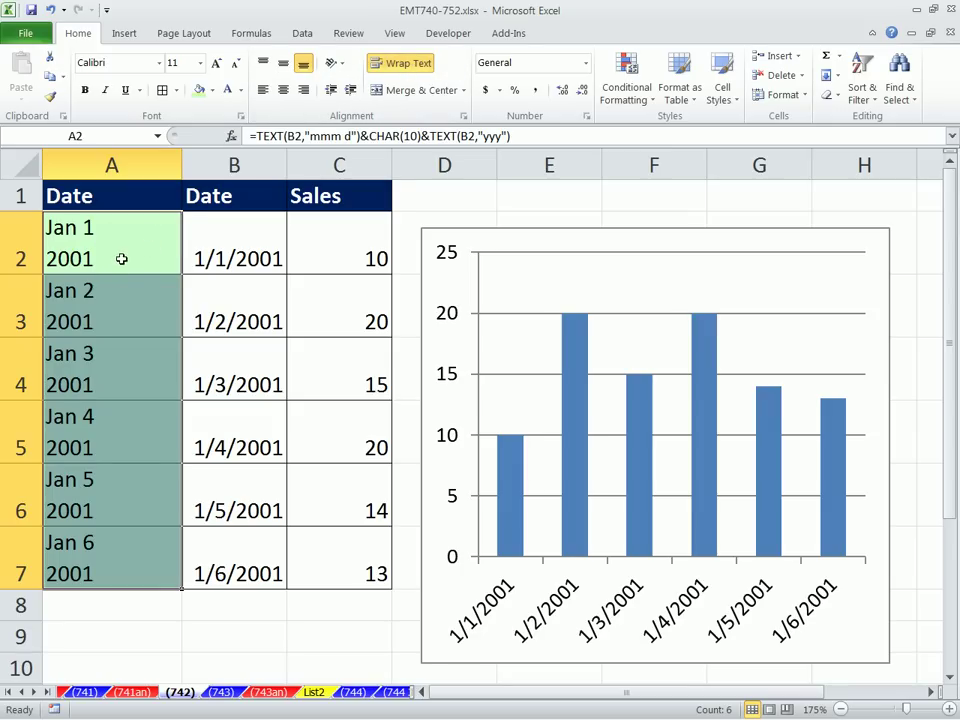
pyautogui.hotkey('ctrl', 'z')
pyautogui.hotkey('ctrl', 'z')
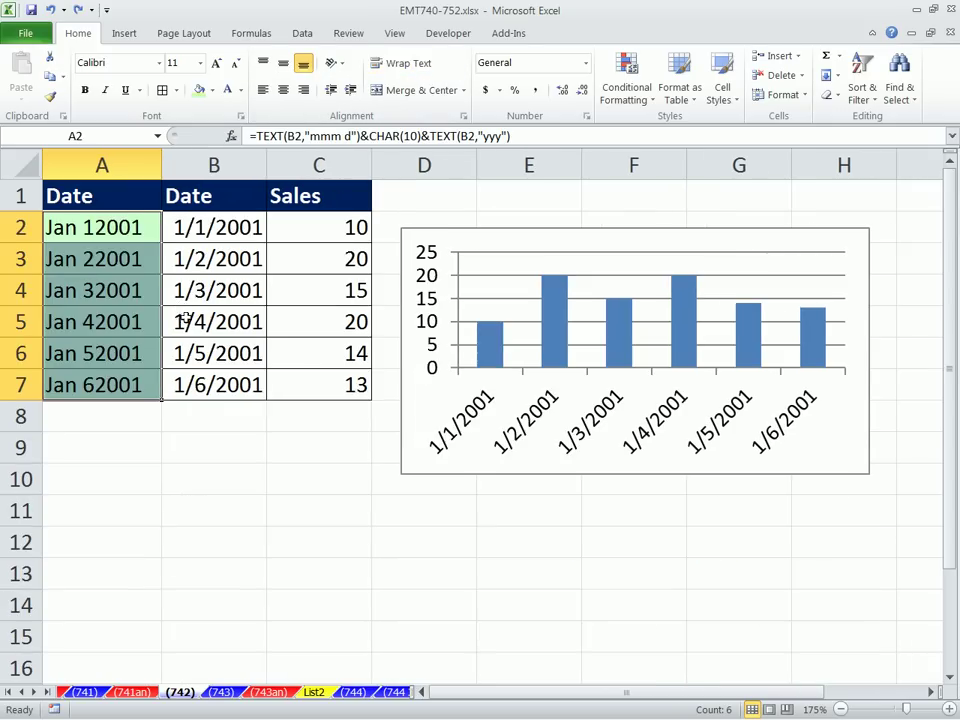
# Set the chart's horizontal axis labels to A2:A7 through Select Data, giving two-line Jan 1 / 2001 labels
pyautogui.click(536, 424)
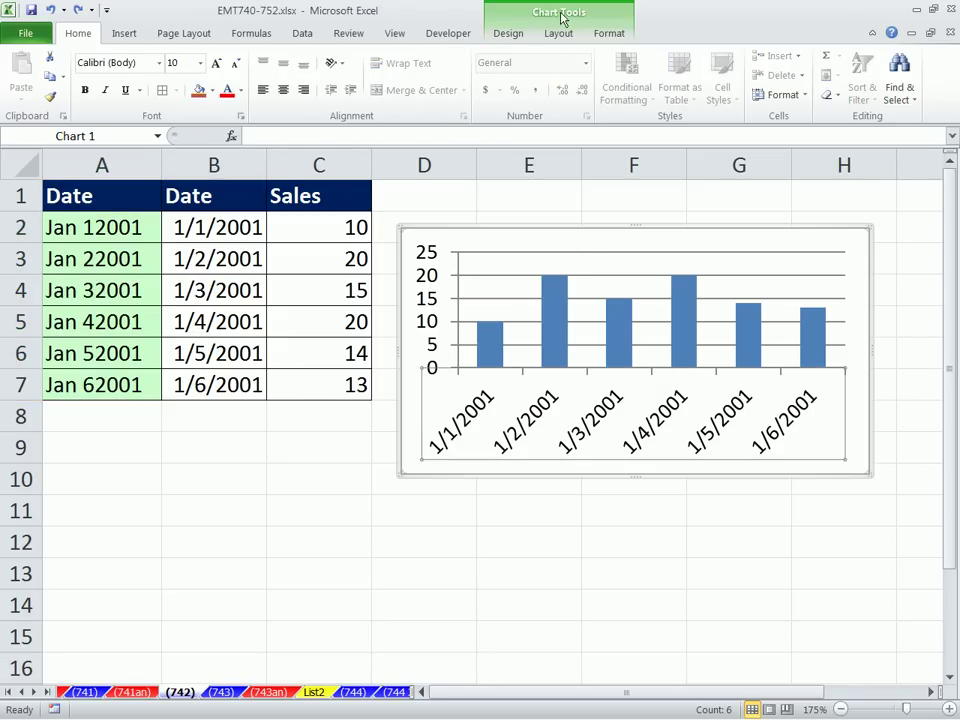
pyautogui.click(512, 34)
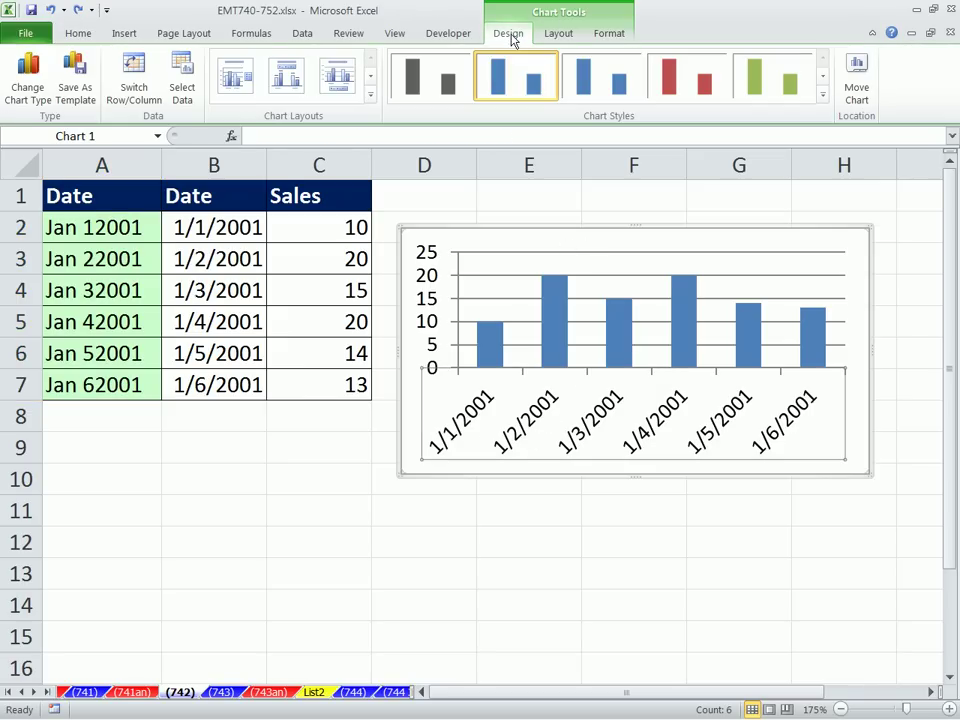
pyautogui.click(182, 93)
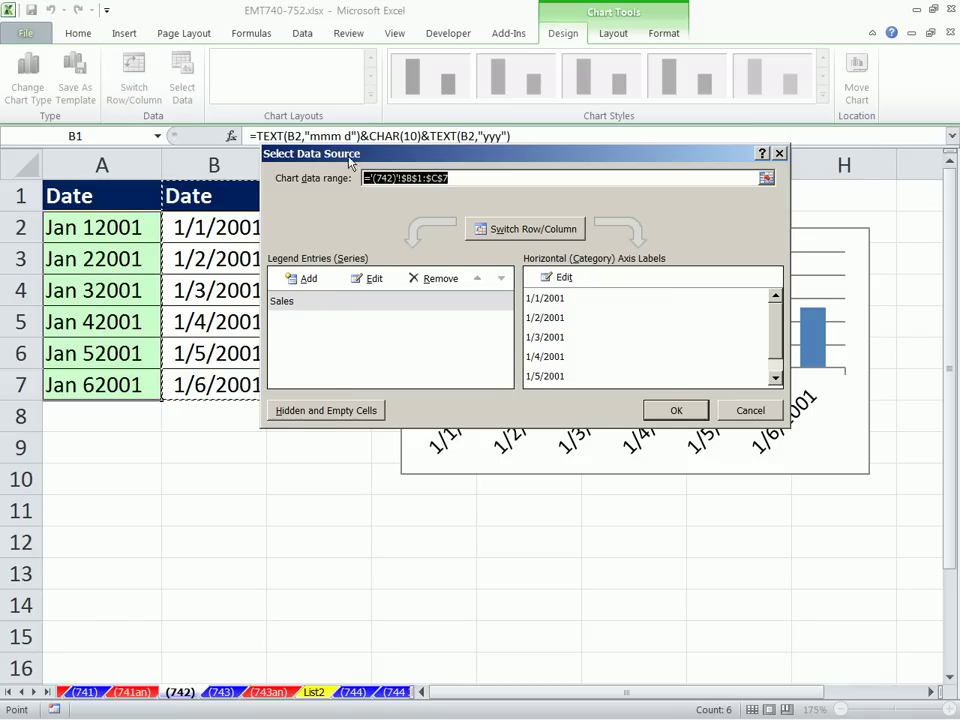
pyautogui.moveTo(374, 165); pyautogui.dragTo(380, 102)
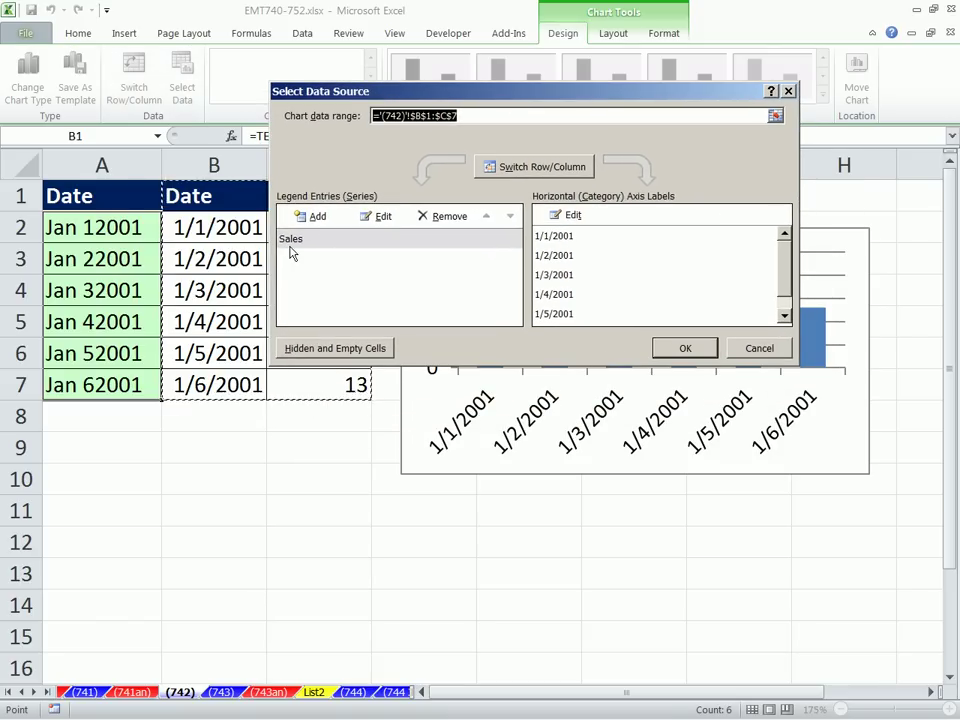
pyautogui.moveTo(285, 91); pyautogui.dragTo(419, 102)
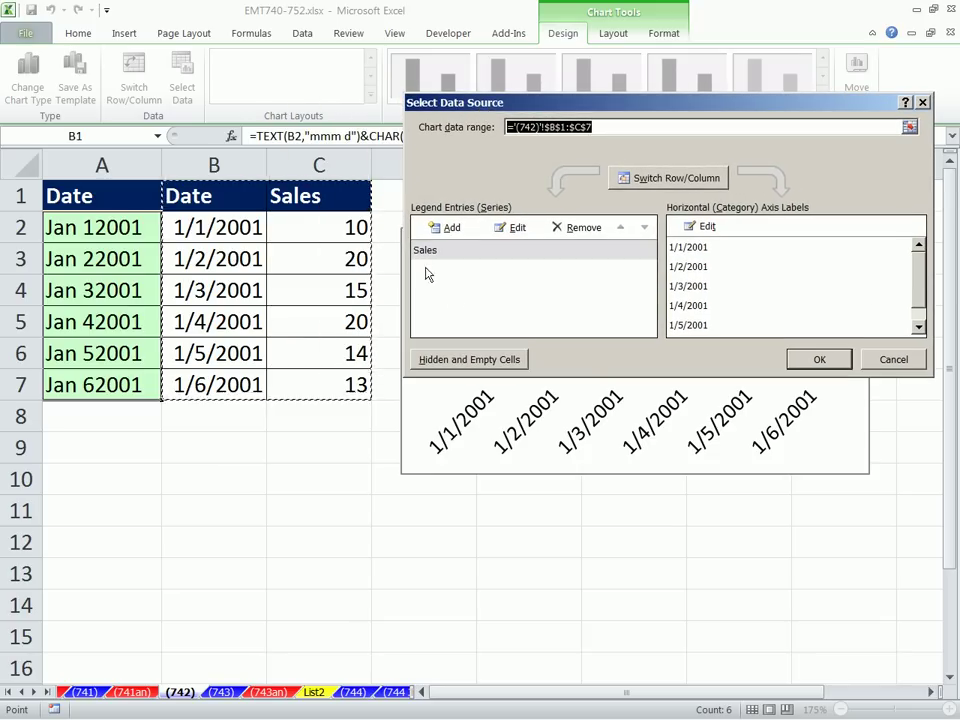
pyautogui.click(700, 226)
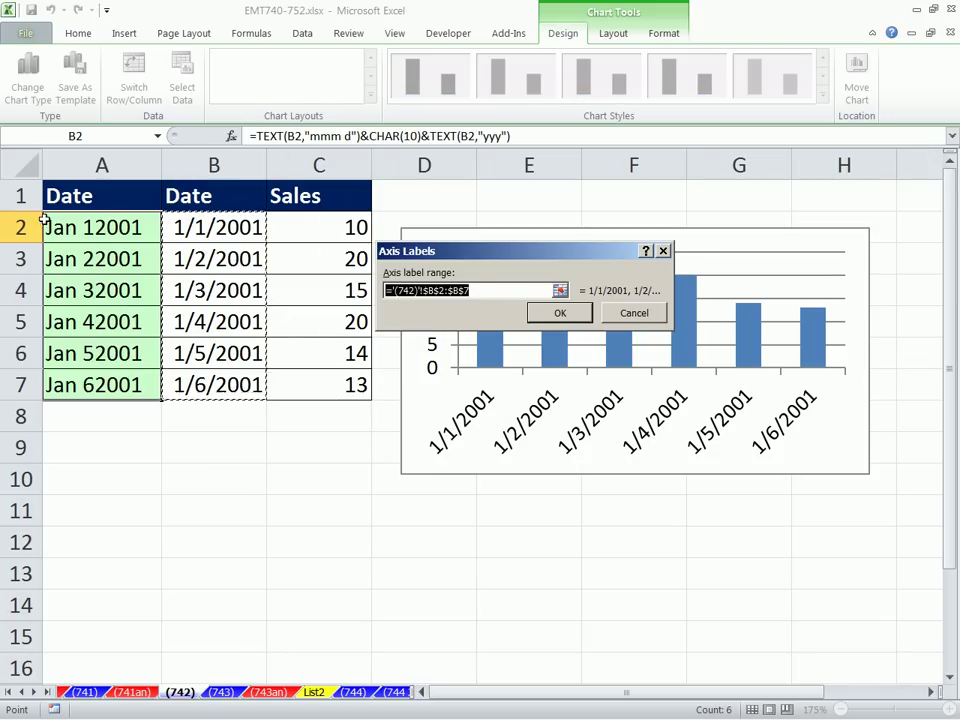
pyautogui.moveTo(45, 225); pyautogui.dragTo(109, 387)
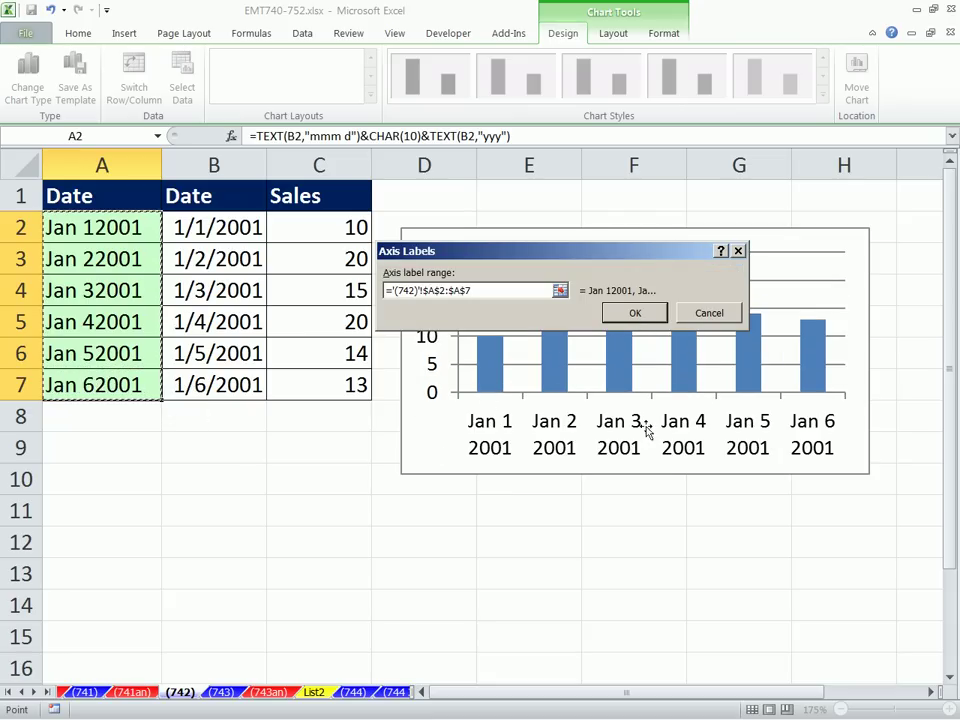
pyautogui.click(636, 313)
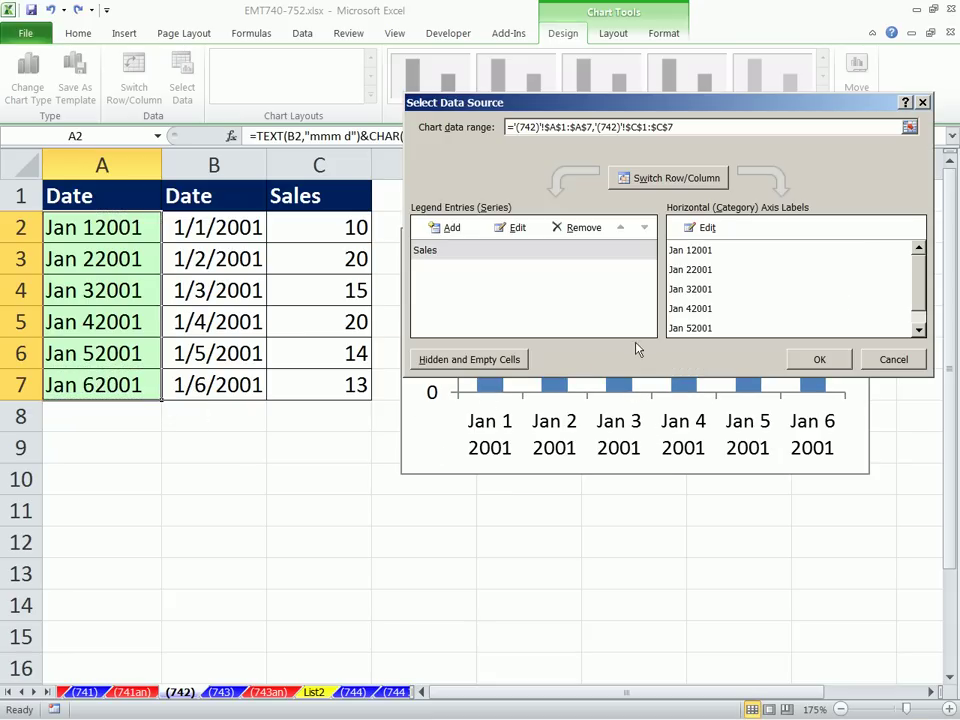
pyautogui.click(819, 359)
pyautogui.click(548, 573)
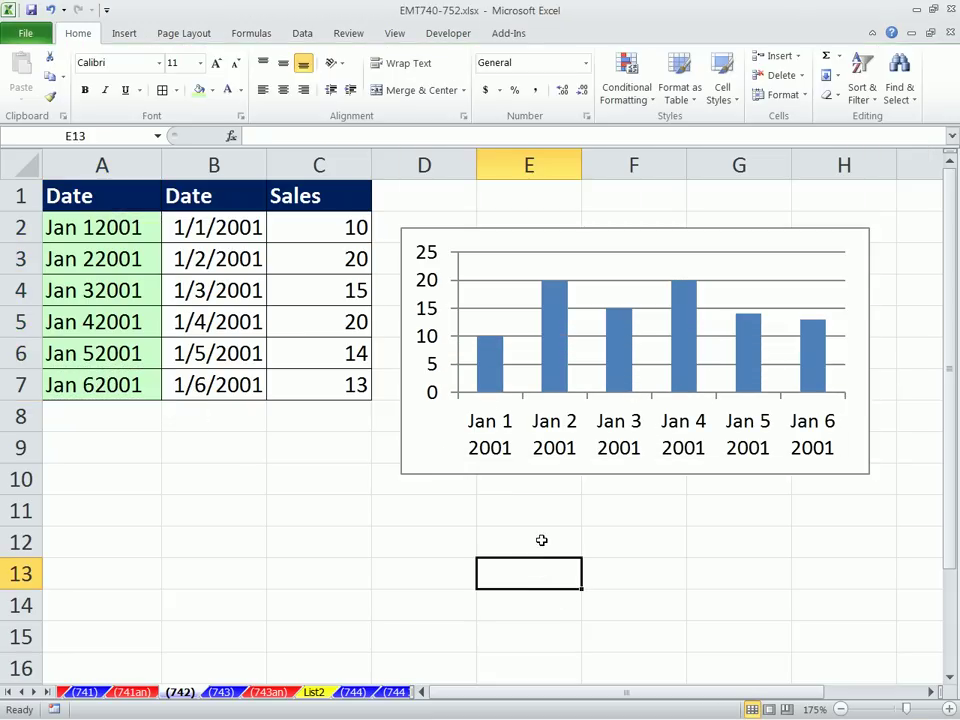
pyautogui.doubleClick(110, 238)
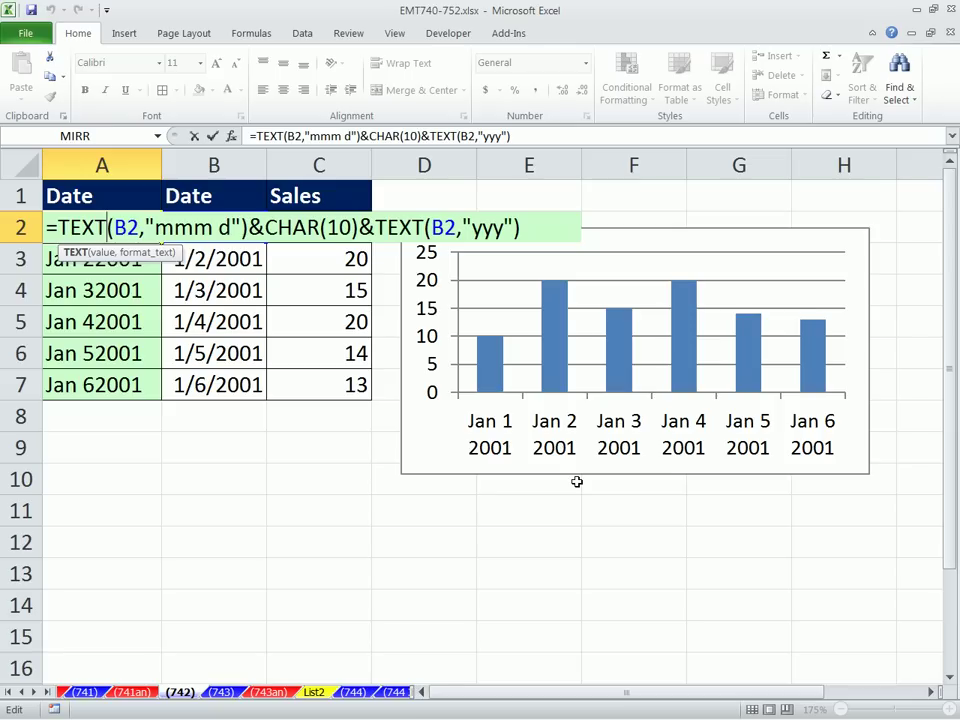
pyautogui.press('Escape')
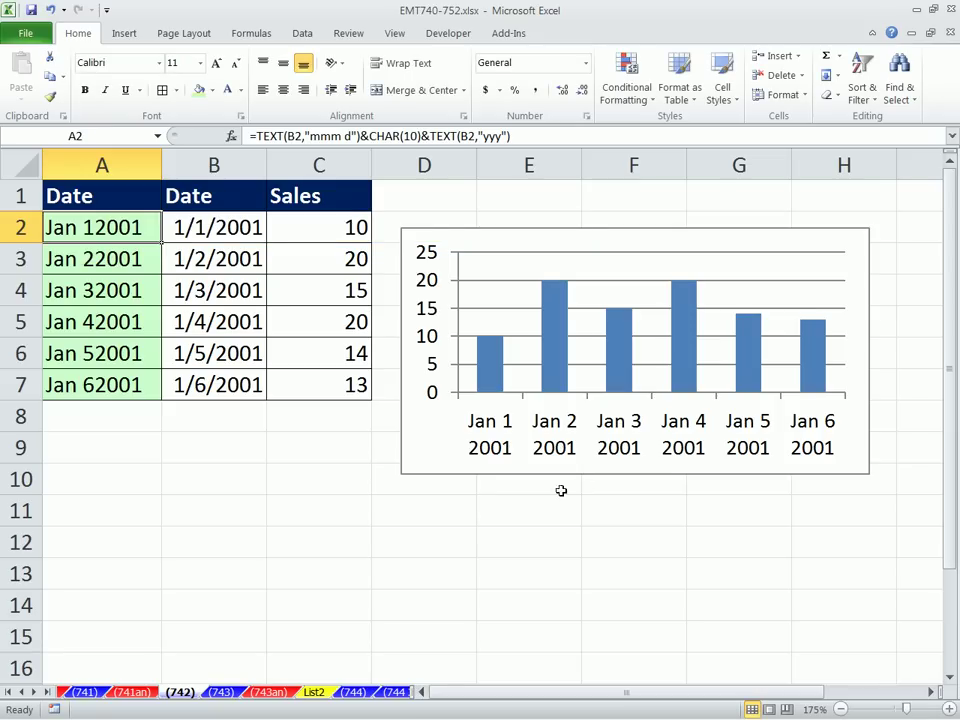
pyautogui.click(381, 136)
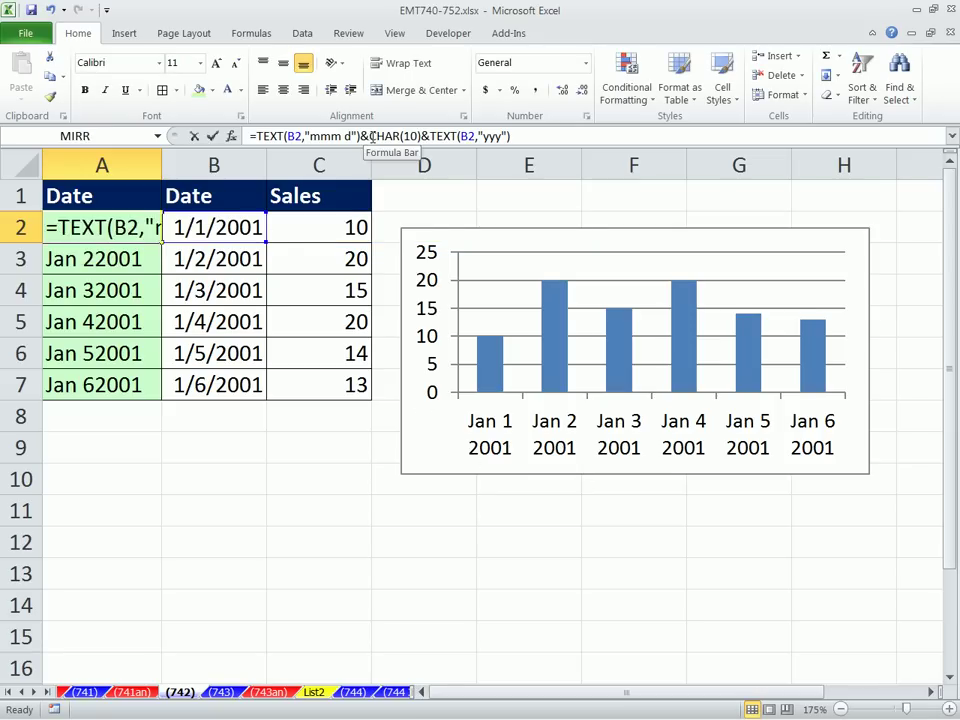